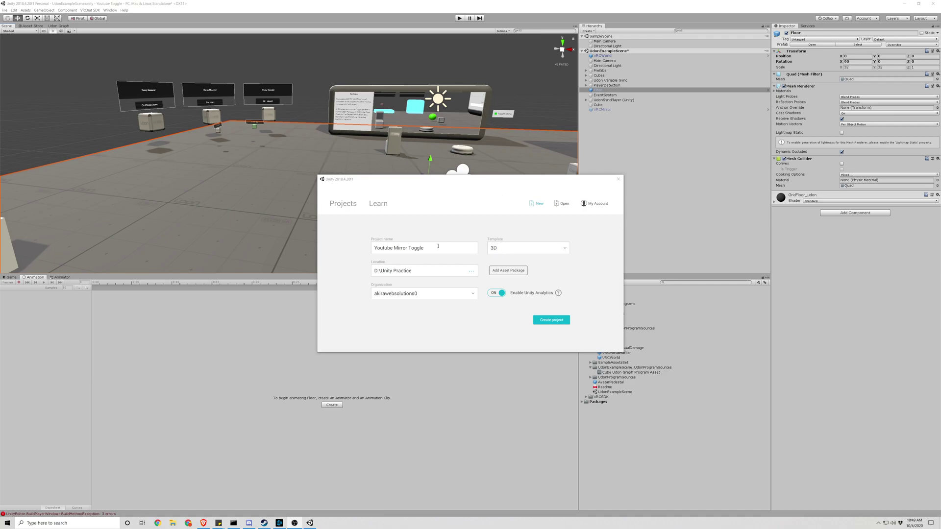
- Create the 3D project "Youtube Mirror Toggle" in D:\Unity Practice, discarding the unsaved changes in the currently open scene
click(551, 320)
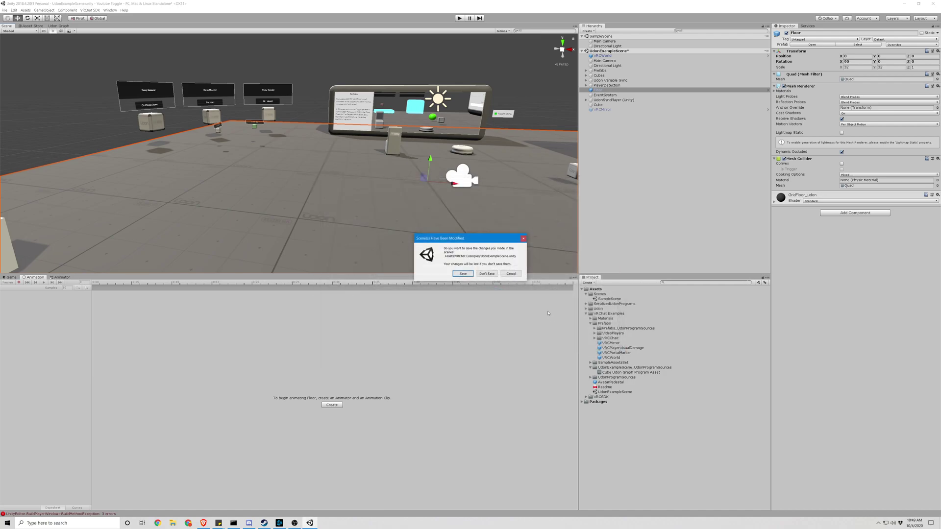
click(486, 273)
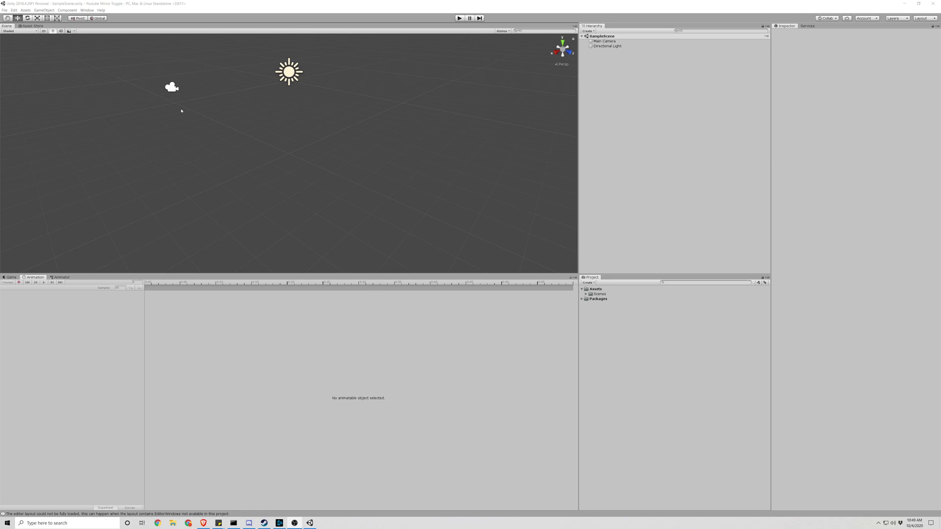
right_drag(433, 176, 376, 147)
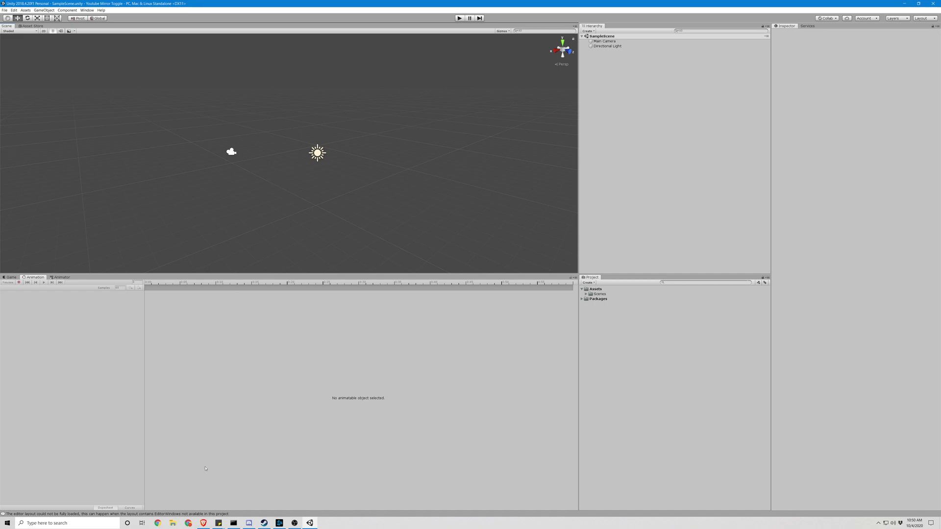
- Switch to the Brave browser to check the SDK3 - Worlds download on VRChat's download page, then return to Unity
mouse_move(204, 524)
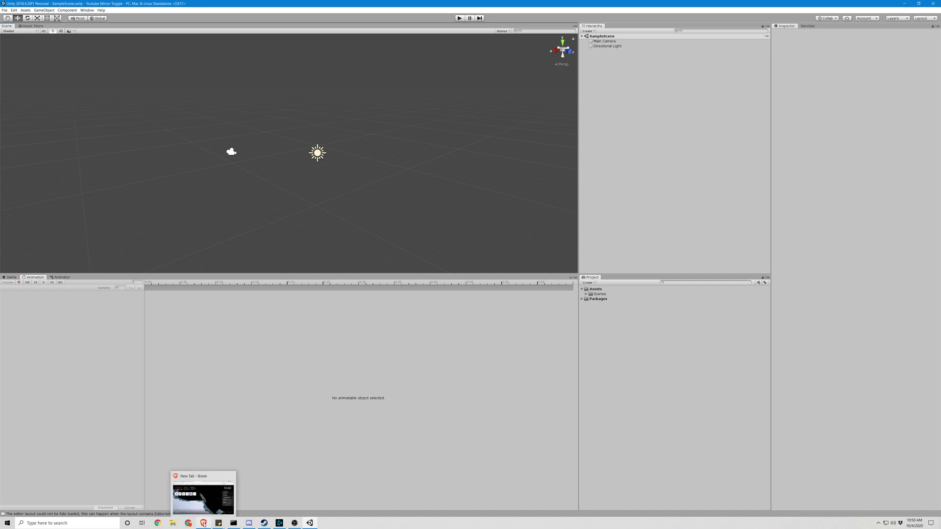
click(204, 523)
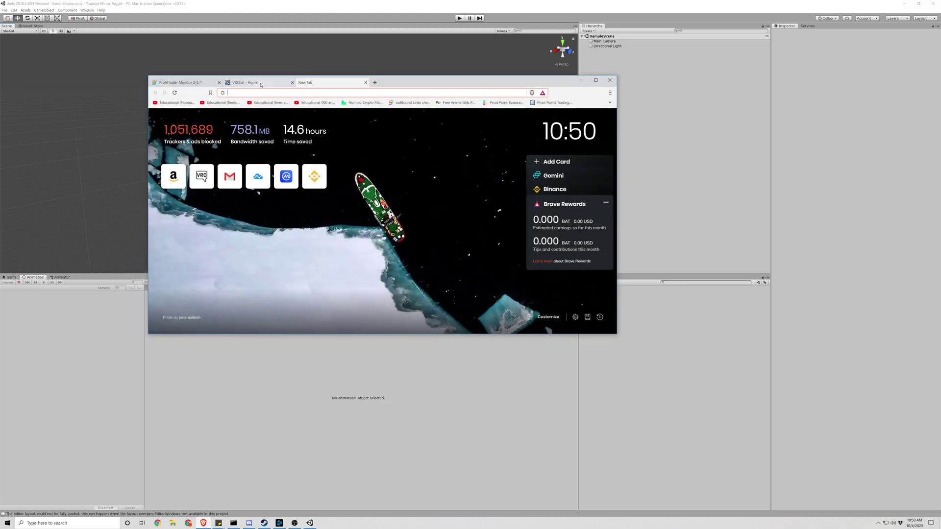
click(263, 87)
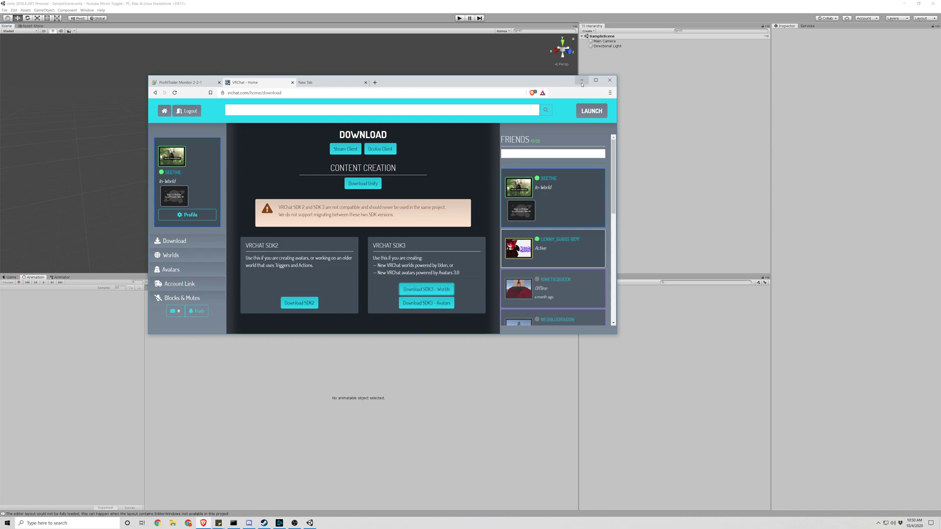
click(581, 81)
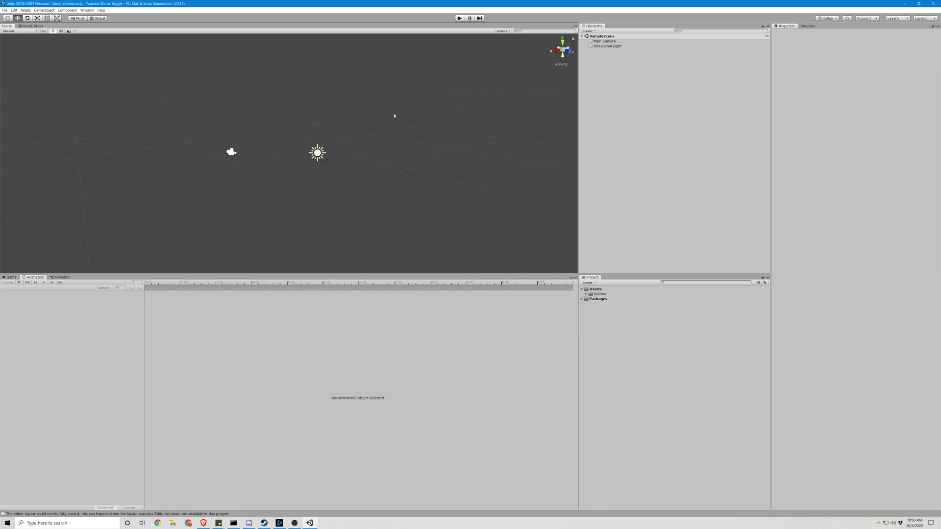
- Import the custom package VRCSDK3-WORLD-2020.09.25.00.08_Public from the Unity Practice folder with all its contents
click(25, 11)
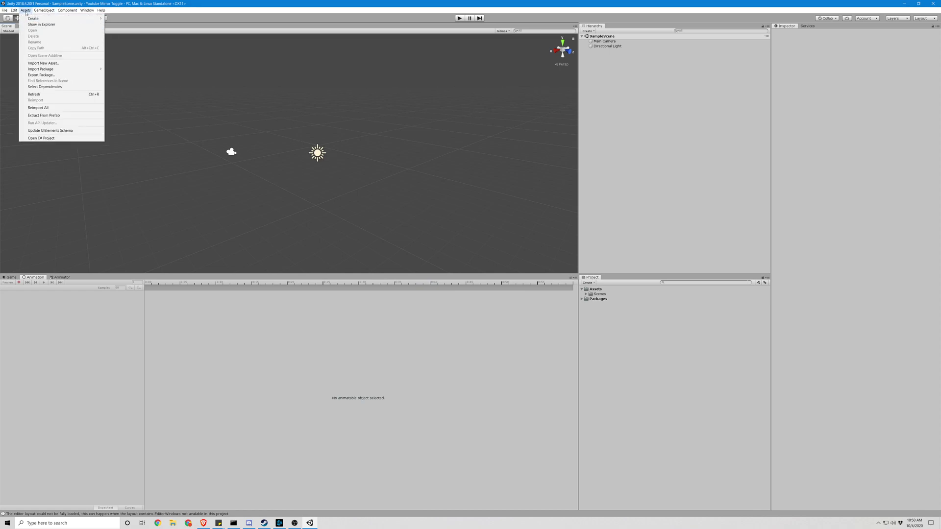
mouse_move(74, 69)
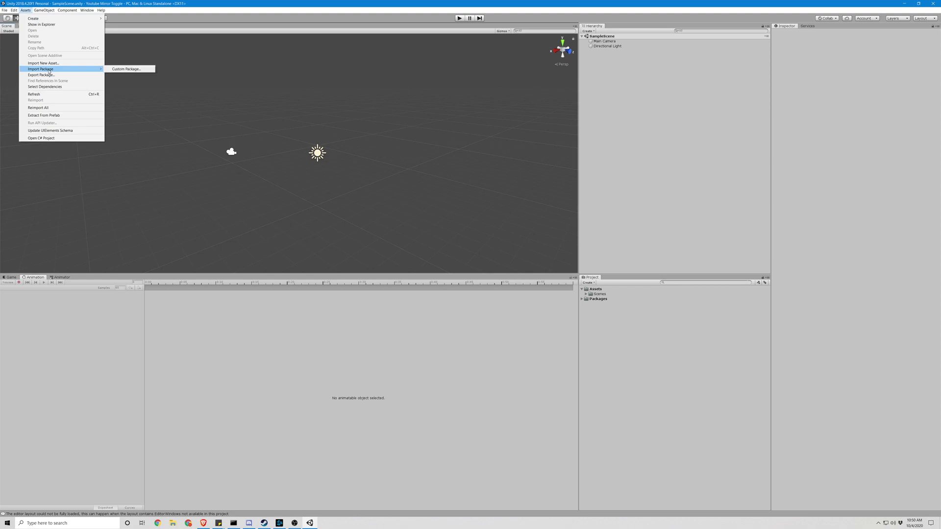
click(146, 68)
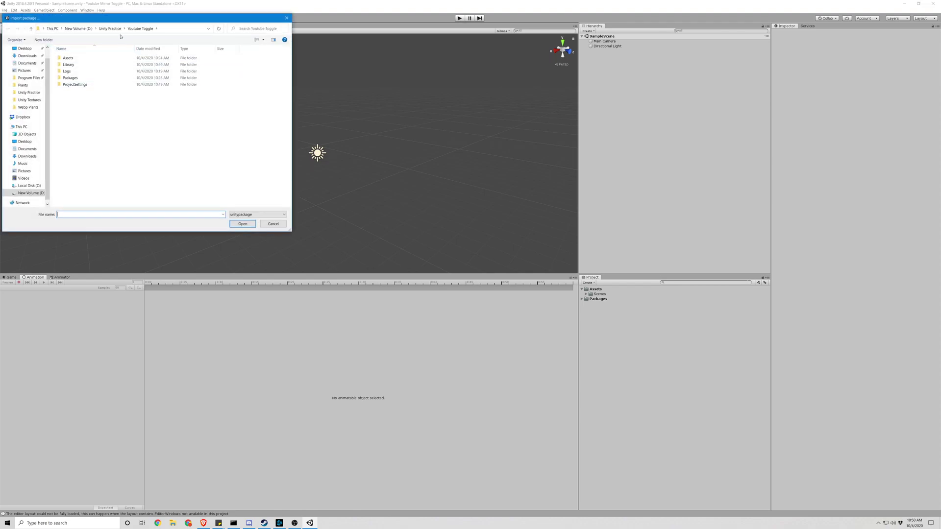
click(110, 29)
click(97, 130)
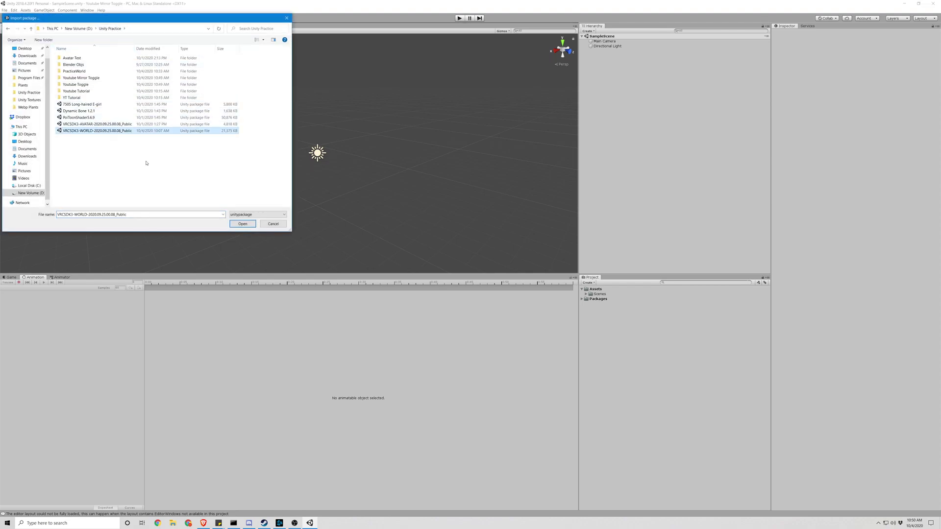
click(242, 224)
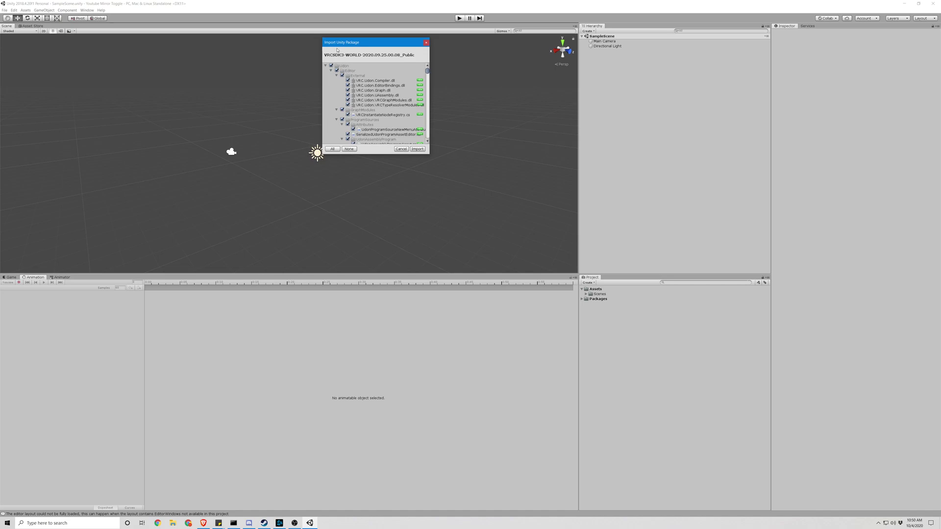
click(417, 149)
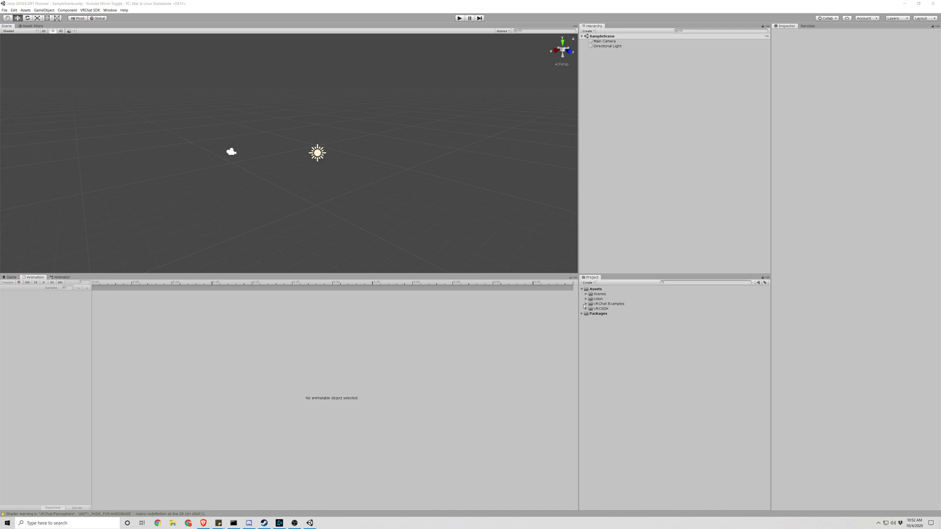
- Place the VRCMirror prefab from the VRChat Examples Prefabs folder in the empty SampleScene
click(585, 305)
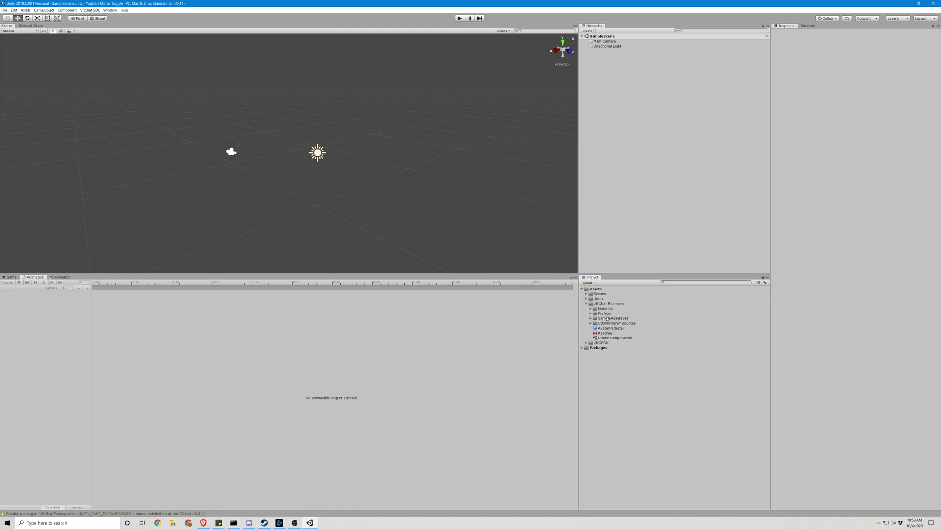
click(590, 314)
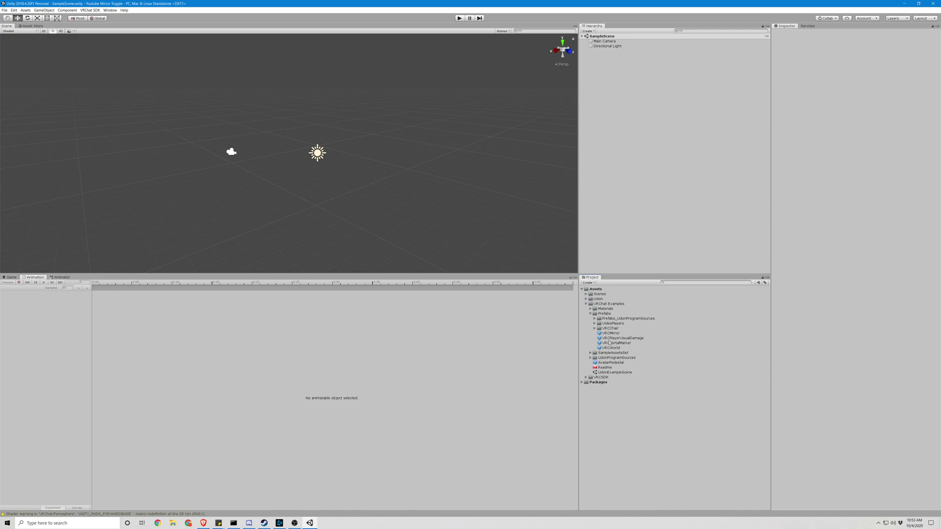
click(603, 333)
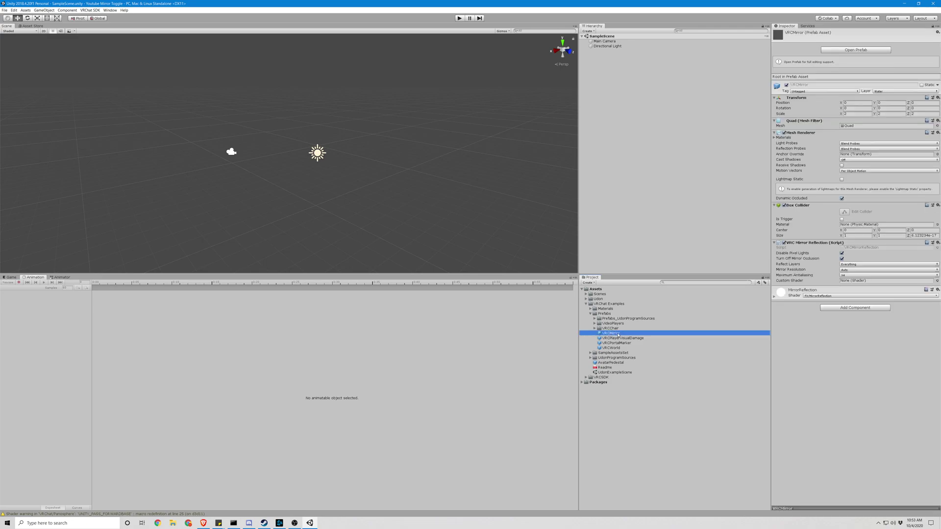
drag(613, 336, 360, 186)
mouse_move(454, 225)
right_down()
mouse_move(466, 199)
mouse_move(465, 213)
right_up()
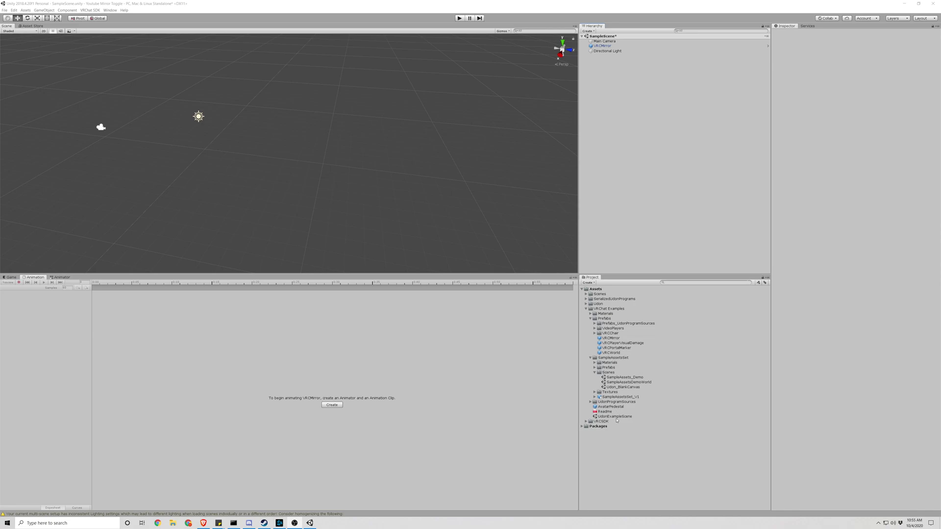
- Add UdonExampleScene from the VRChat Examples folder to the hierarchy alongside SampleScene
click(617, 418)
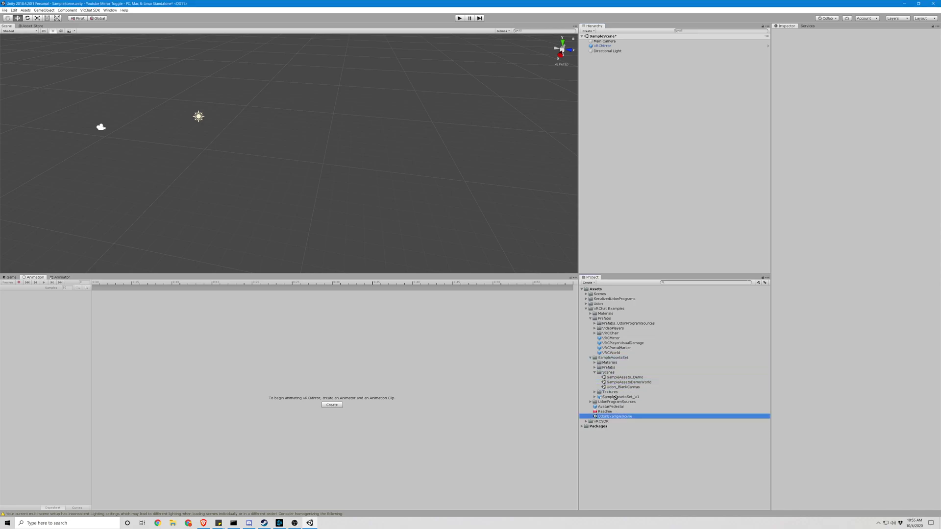
drag(613, 415, 613, 221)
drag(607, 119, 607, 118)
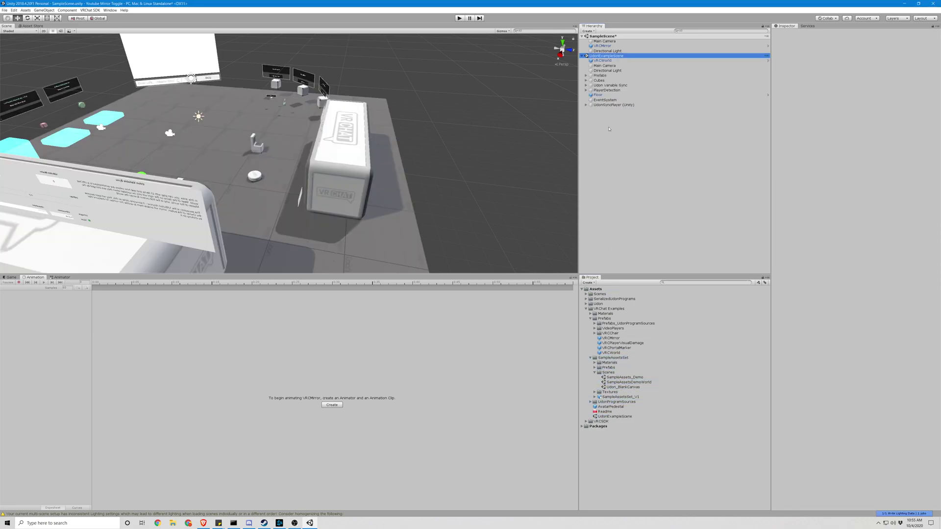
- Delete the VRCMirror that was placed in SampleScene
right_drag(508, 180, 660, 151)
key(w)
key(w)
click(338, 129)
right_drag(338, 130, 340, 150)
key(Delete)
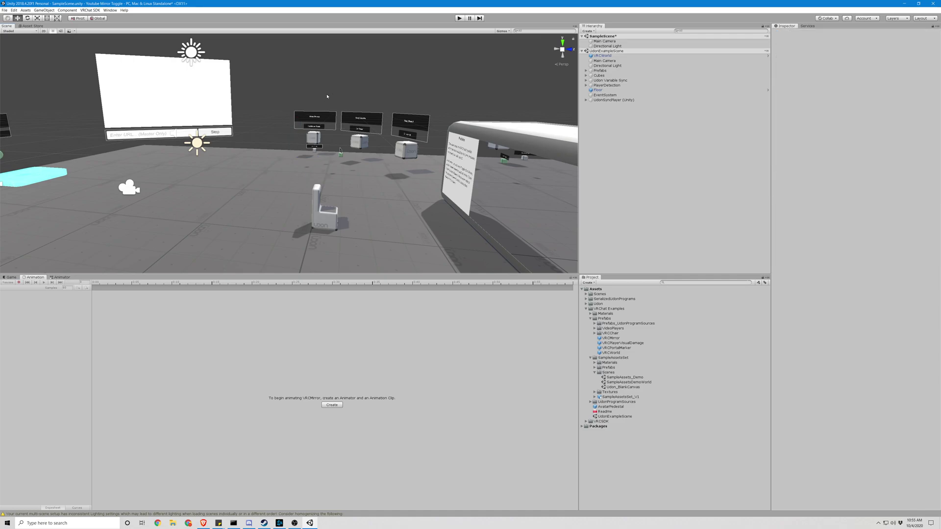
- Place the VRCMirror prefab upright on the example world's floor, in the open area in front of the Swap Material cubes
right_drag(303, 98, 540, 227)
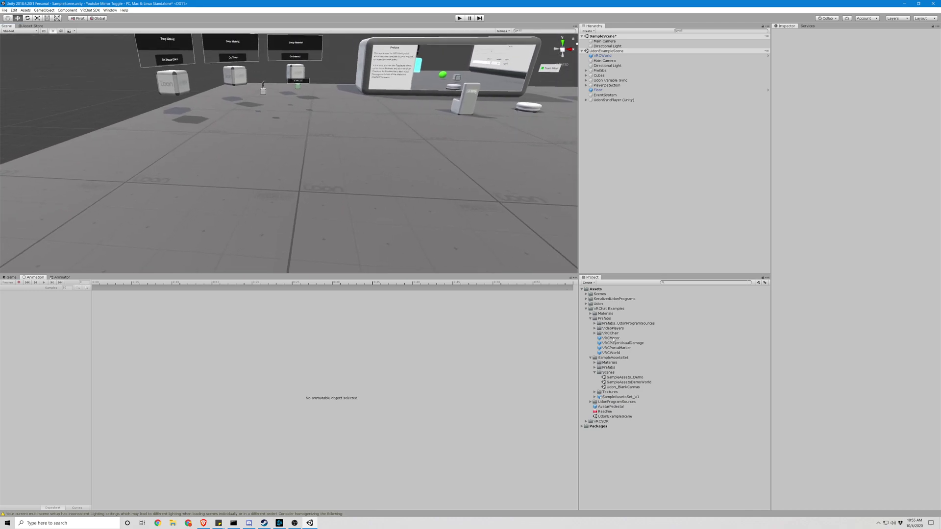
click(586, 309)
click(586, 309)
click(590, 319)
click(589, 319)
drag(611, 338, 321, 119)
key(f)
right_drag(422, 185, 363, 170)
alt+drag(363, 170, 475, 191)
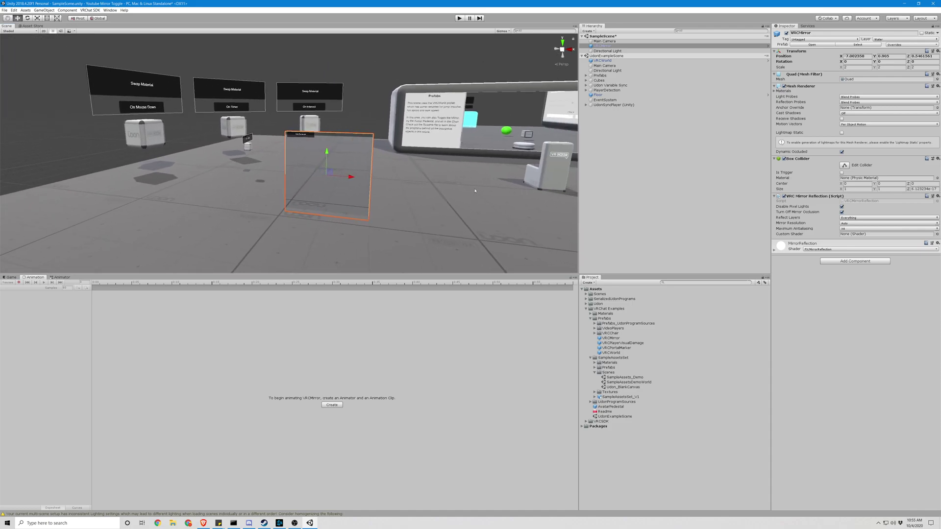
- Add a Cube 3D object to UdonExampleScene
right_click(612, 135)
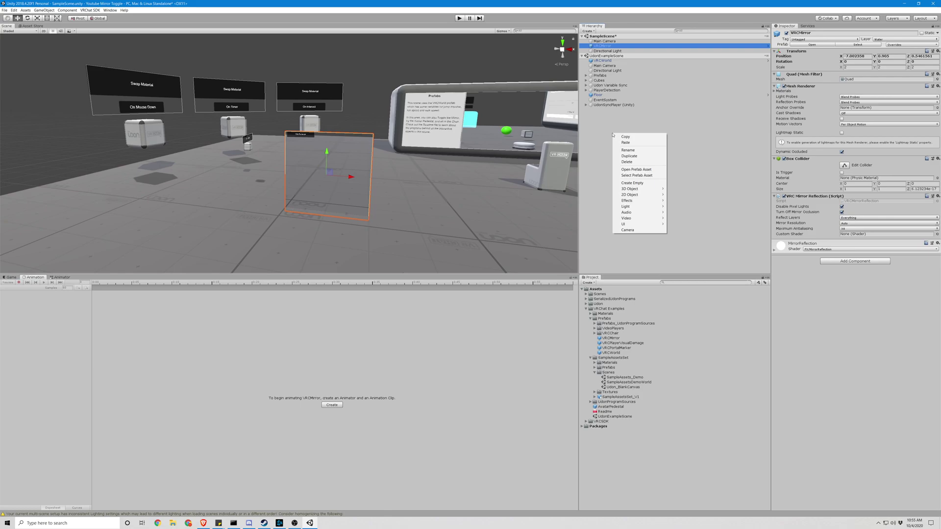
mouse_move(637, 189)
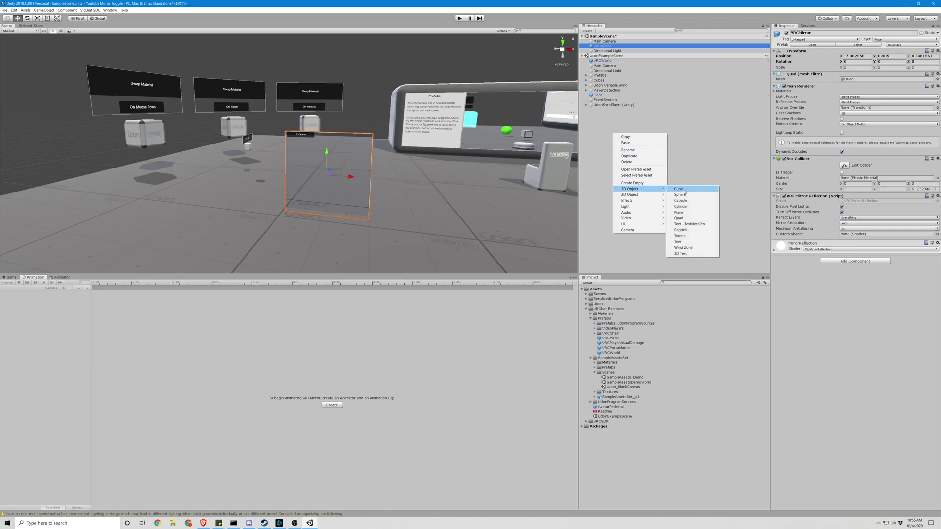
click(684, 191)
- Move the new cube onto the open floor in front of the mirror, raised slightly above the ground
alt+drag(411, 174, 444, 175)
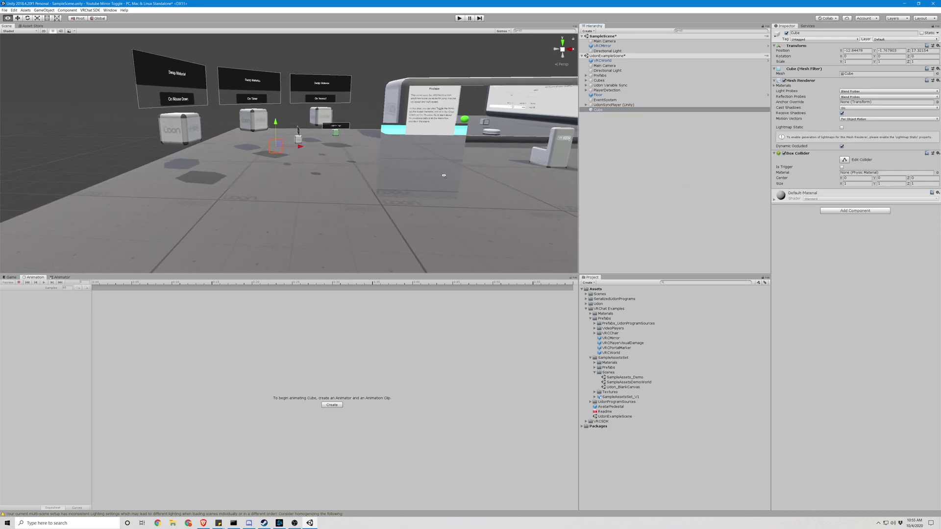
key(d)
right_drag(444, 175, 514, 197)
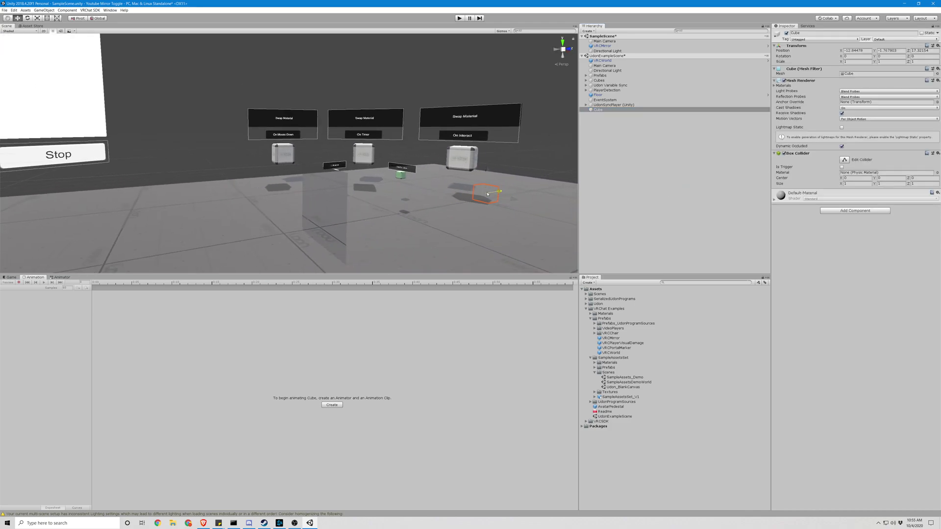
drag(479, 195, 311, 211)
right_drag(269, 187, 189, 220)
drag(257, 189, 259, 151)
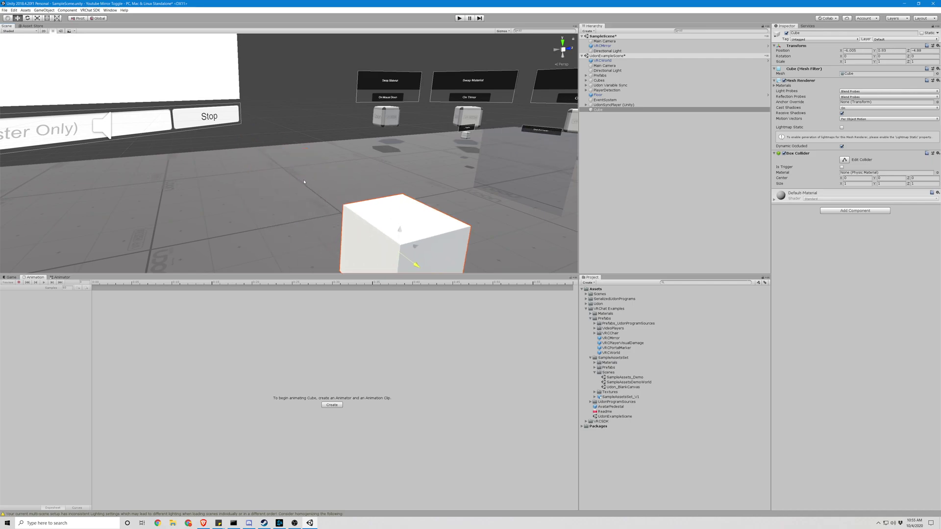
drag(304, 182, 236, 133)
right_drag(358, 169, 420, 157)
key(w)
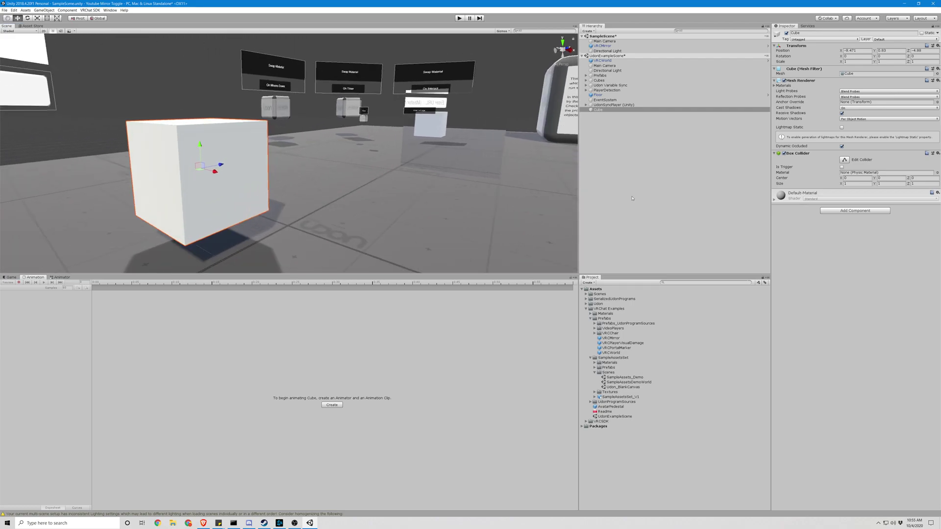
- Add an Udon Behaviour component to the cube, finding it by searching for "udon"
click(851, 210)
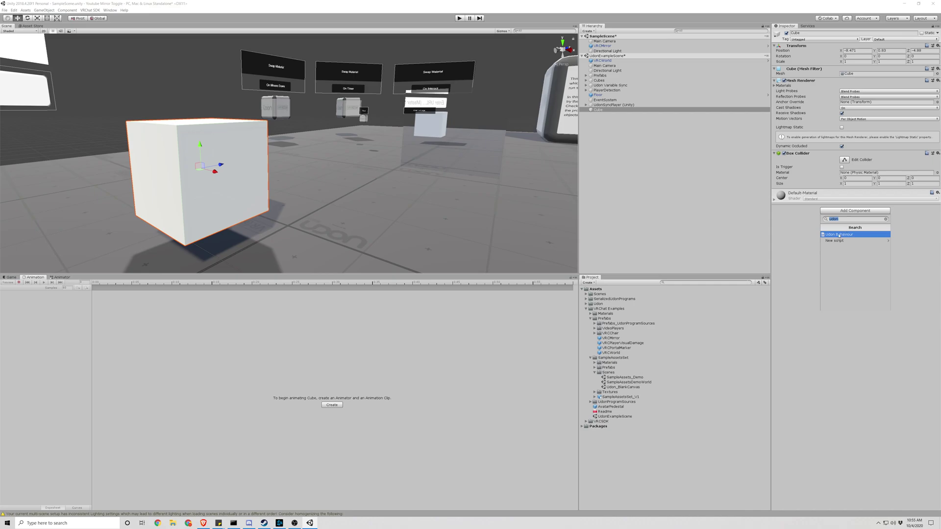
text(udon)
click(839, 234)
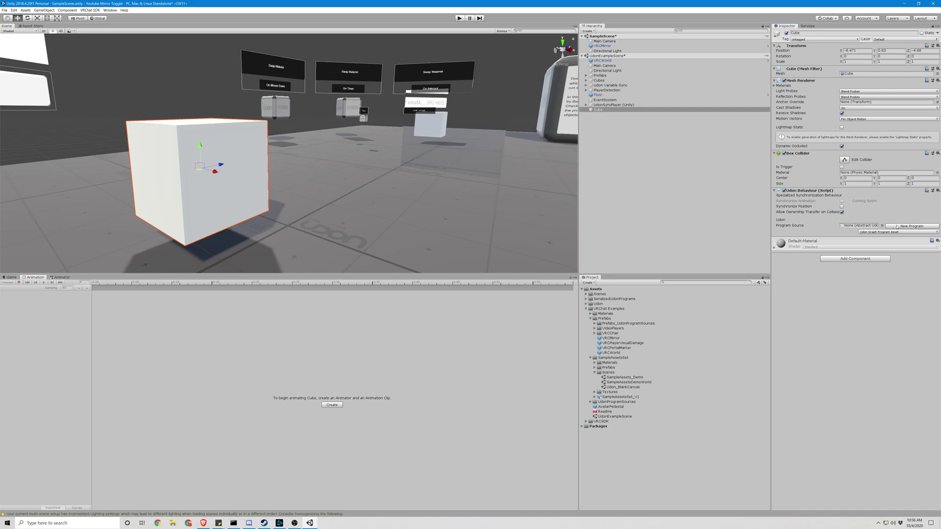
- Create a new Udon Graph Program Asset as the cube's program source and open it in the Udon Graph
click(896, 226)
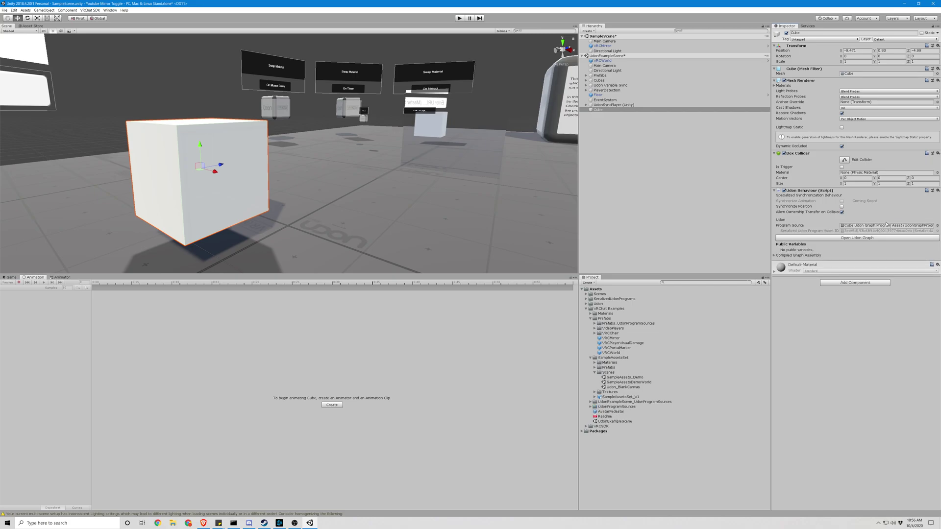
click(869, 226)
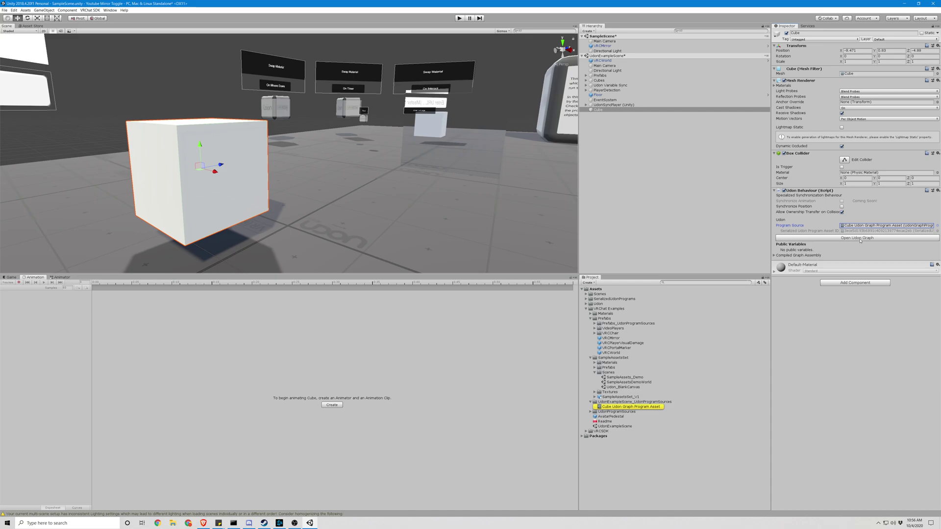
click(858, 238)
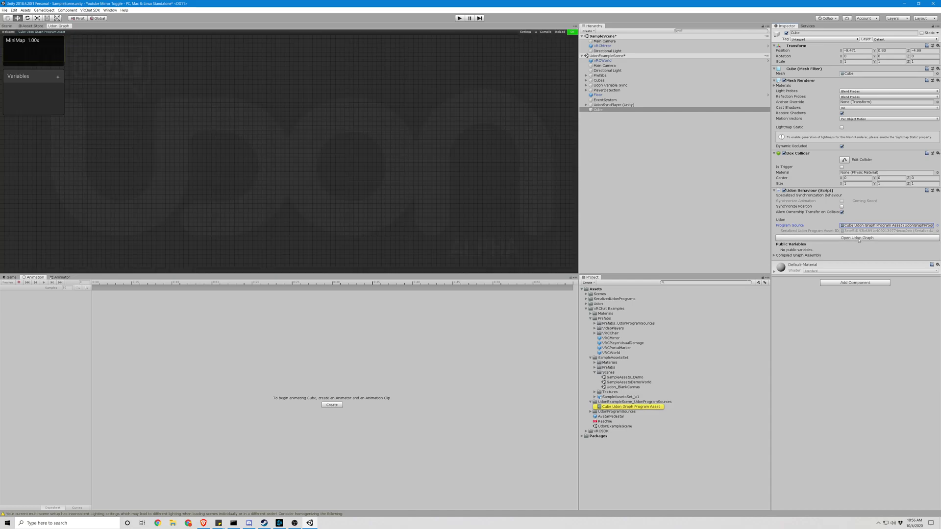
scroll(323, 143, down, 3)
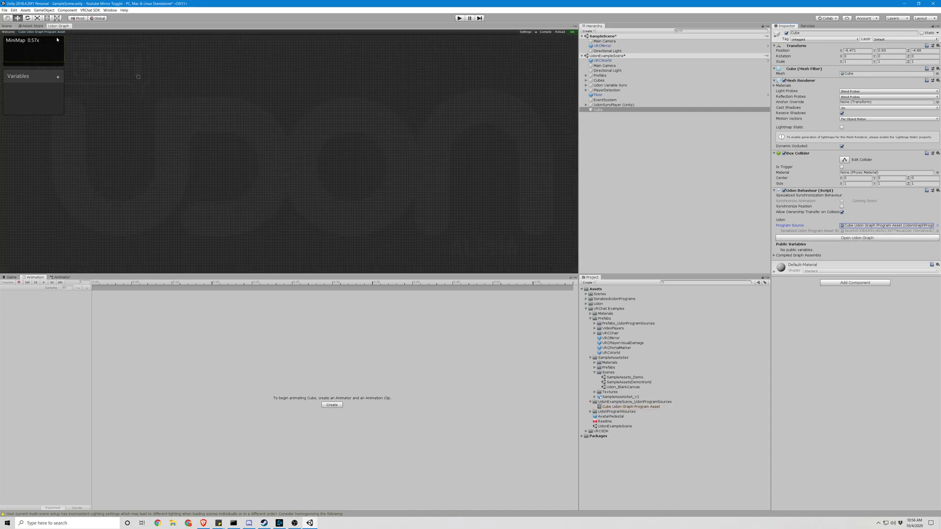
click(7, 26)
click(55, 27)
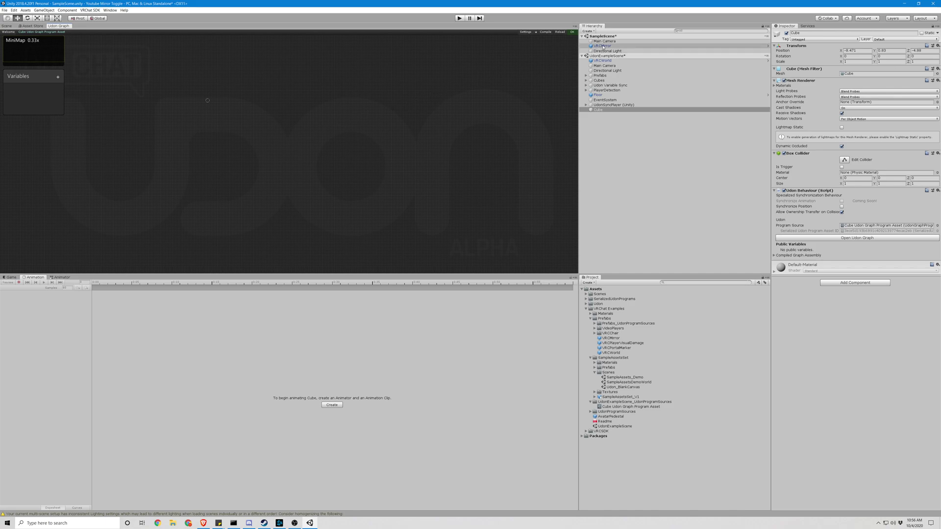
- Move VRCMirror from SampleScene into UdonExampleScene and add it to the Udon graph as a GameObject variable node
drag(603, 46, 604, 56)
drag(595, 109, 115, 110)
scroll(130, 127, up, 5)
middle_drag(128, 128, 331, 191)
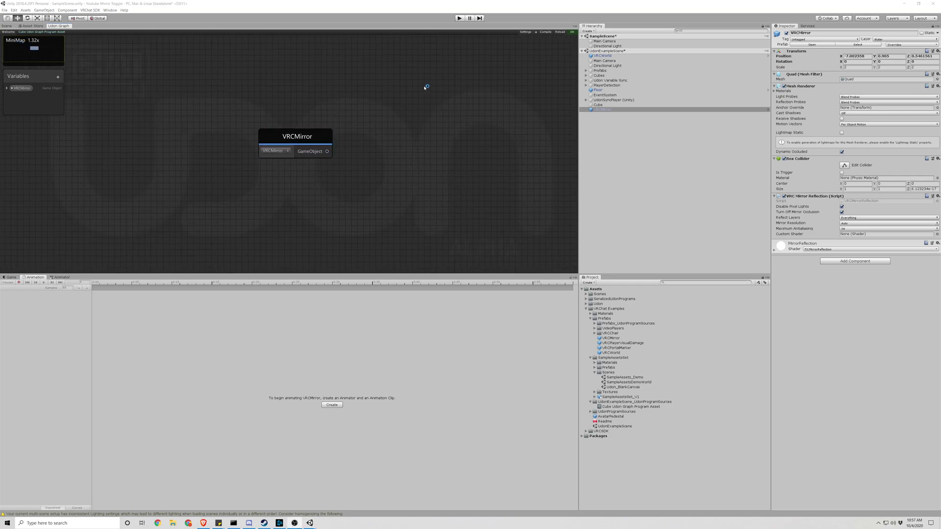
scroll(406, 101, down, 5)
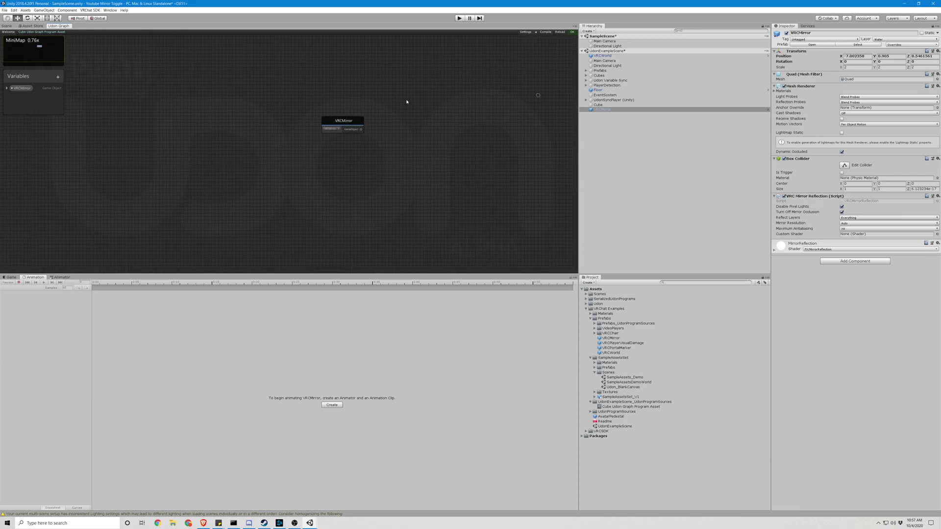
click(286, 160)
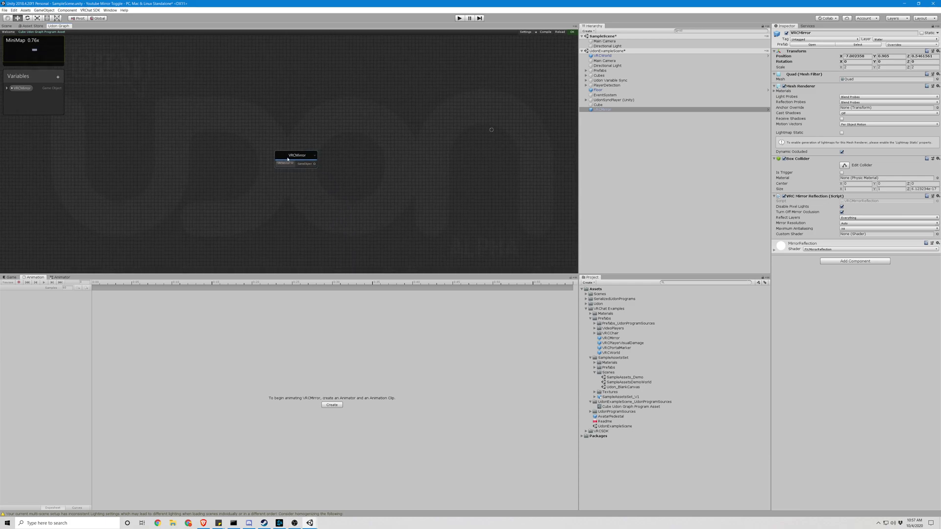
middle_drag(357, 130, 335, 111)
- Add an Interact event node to the graph, searching for "interac", and place it above the VRCMirror node
right_click(327, 139)
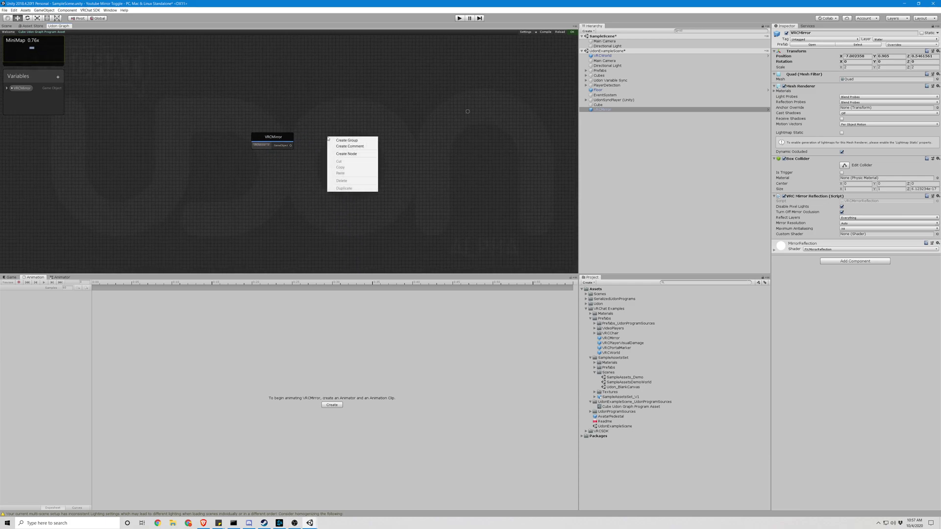
click(345, 153)
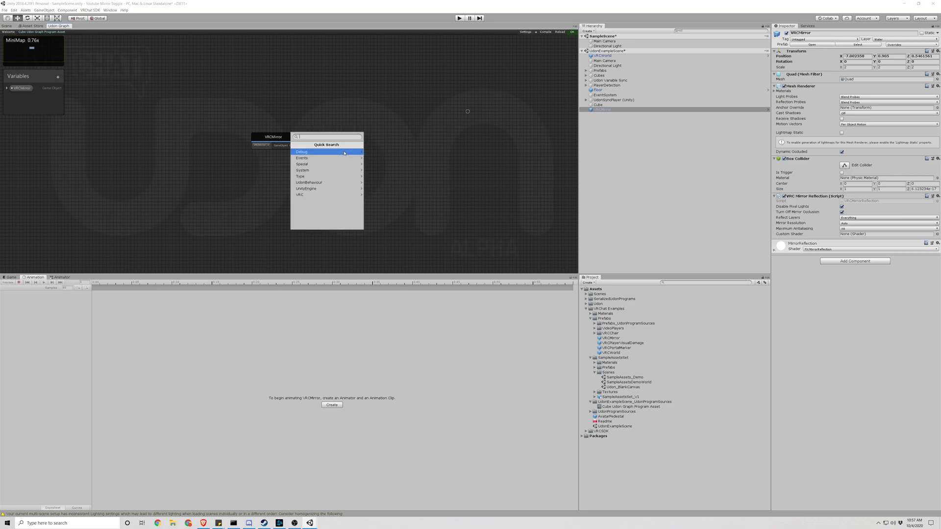
text(interact)
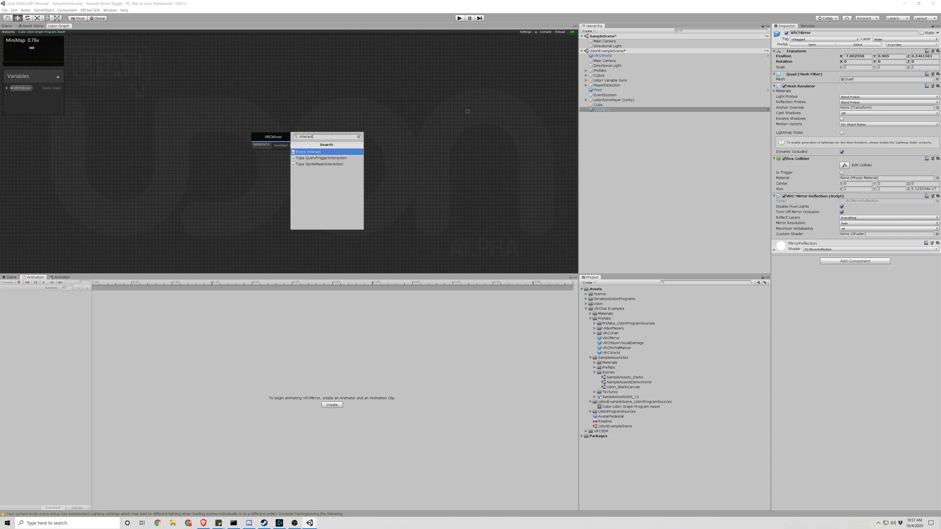
click(330, 155)
drag(338, 152, 274, 102)
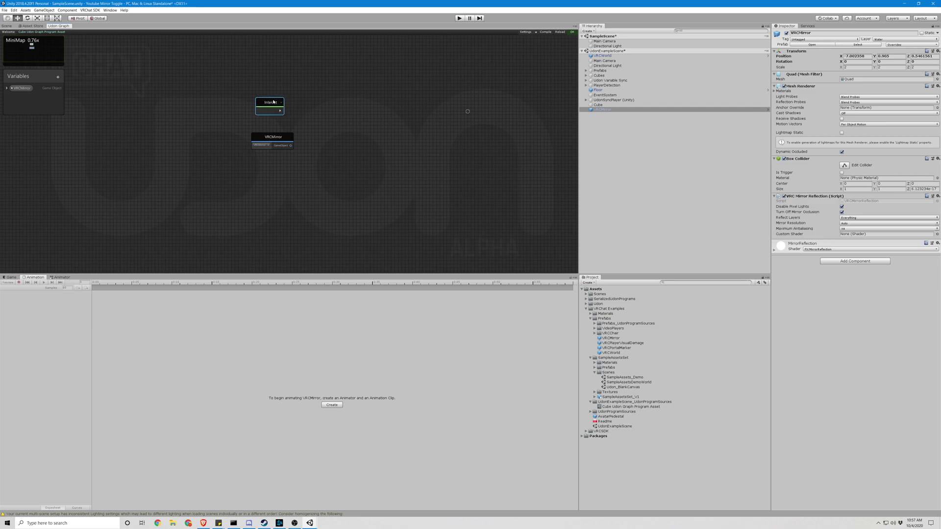
- Add one GameObject SetActive node to the graph and place it beside the Interact node
right_click(335, 117)
click(353, 133)
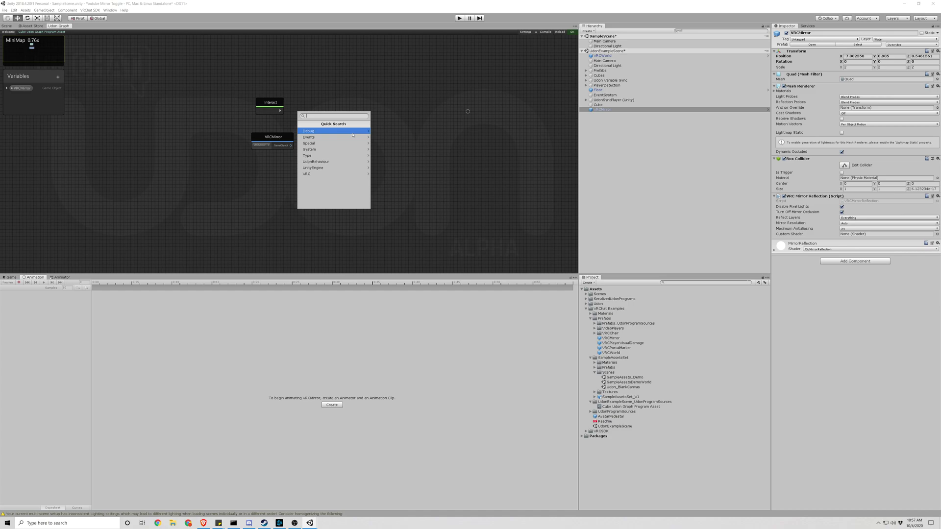
text(game)
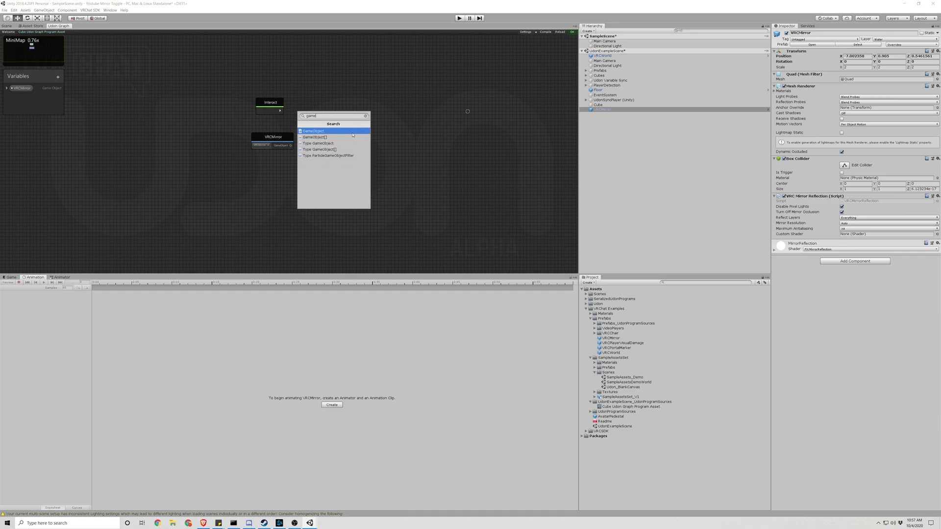
click(312, 132)
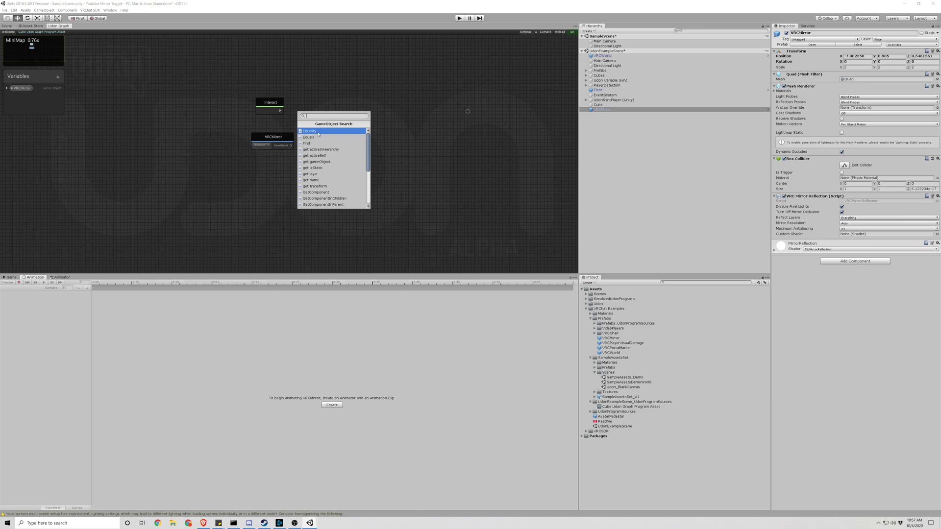
text(set)
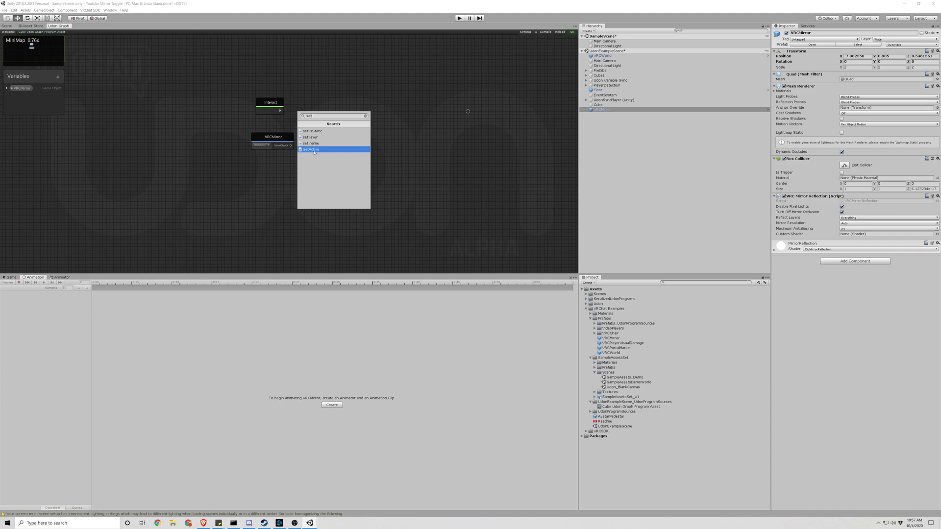
click(311, 151)
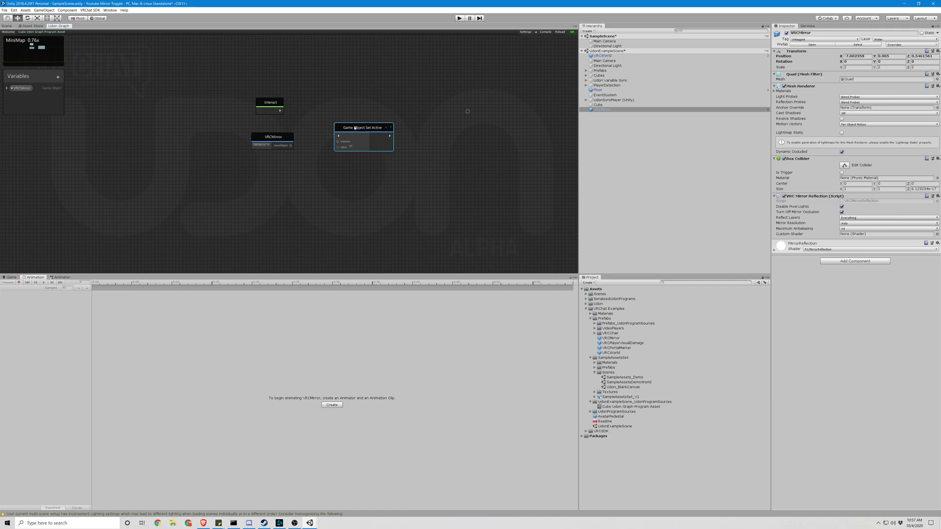
drag(354, 128, 366, 168)
key(ctrl+d)
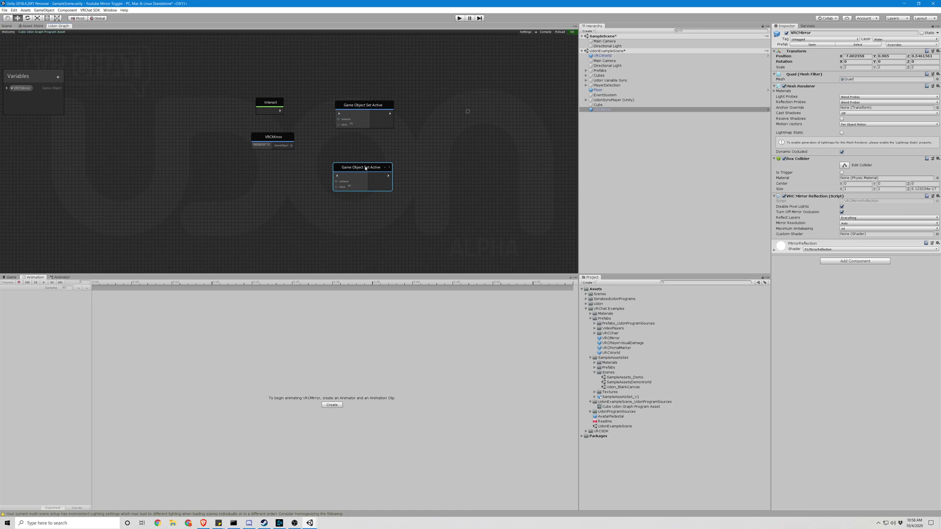
key(Delete)
- Add a GameObject get activeSelf node below the Set Active node
right_click(356, 151)
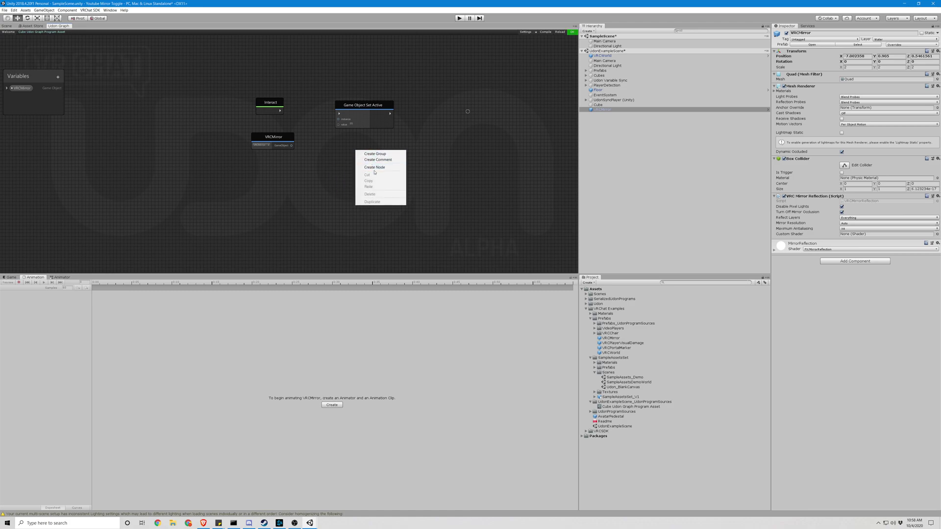
click(374, 167)
text(game)
key(Return)
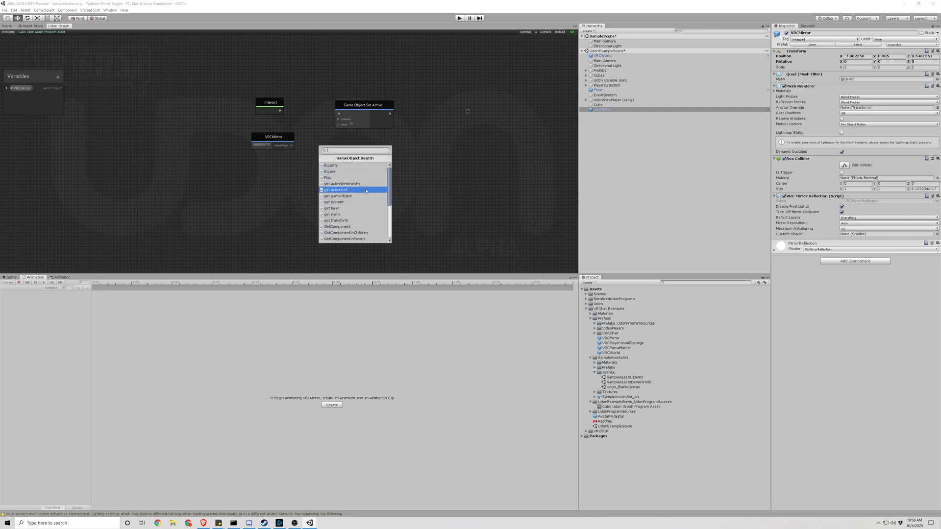
text(get)
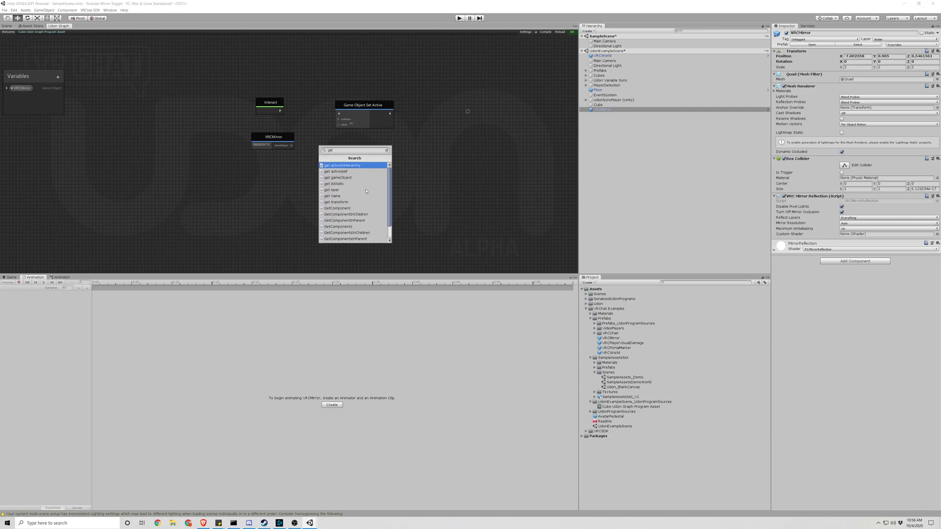
click(336, 172)
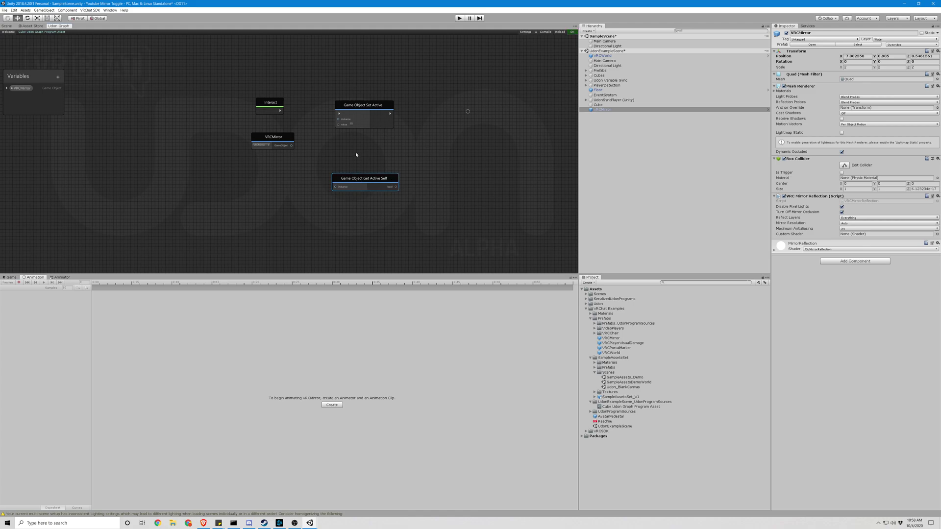
- Add a Boolean UnaryNegation node and place it between the Set Active and Get Active Self nodes
click(354, 148)
right_click(353, 148)
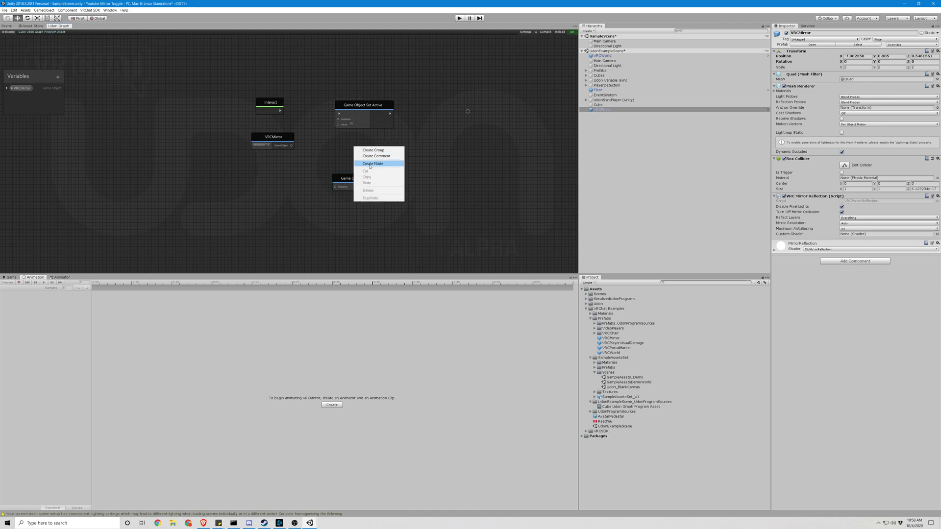
click(370, 165)
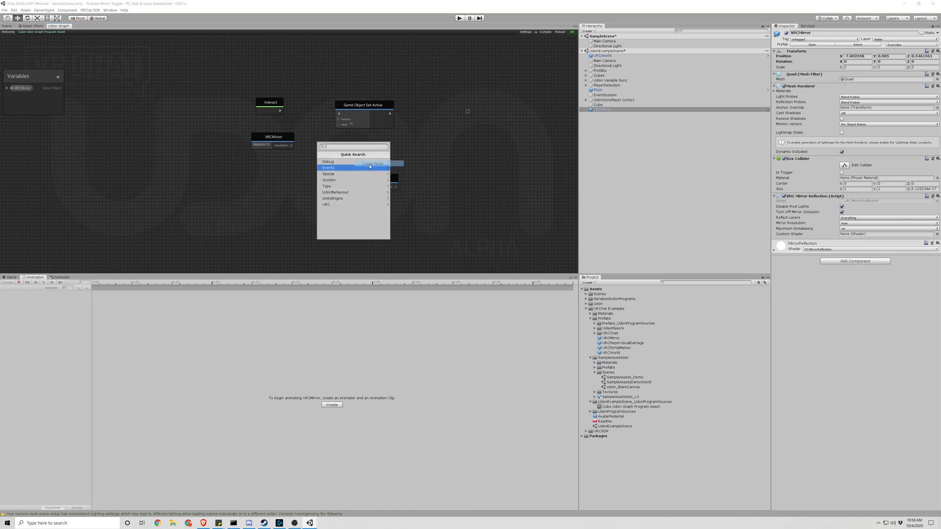
text(boolean)
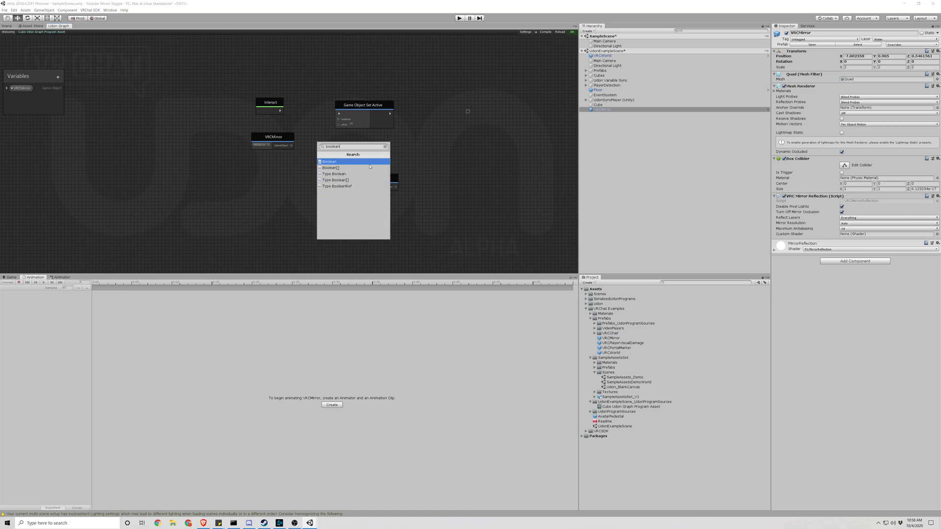
key(Return)
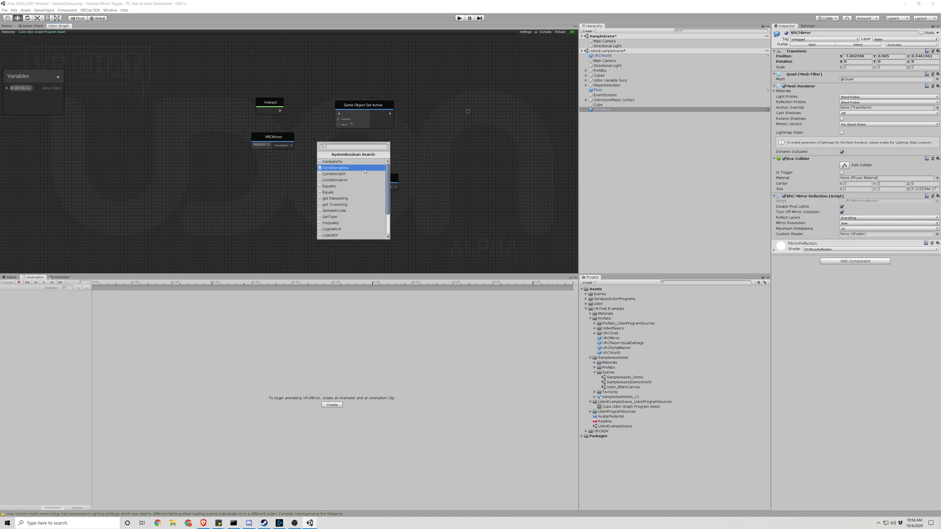
scroll(363, 169, down, 3)
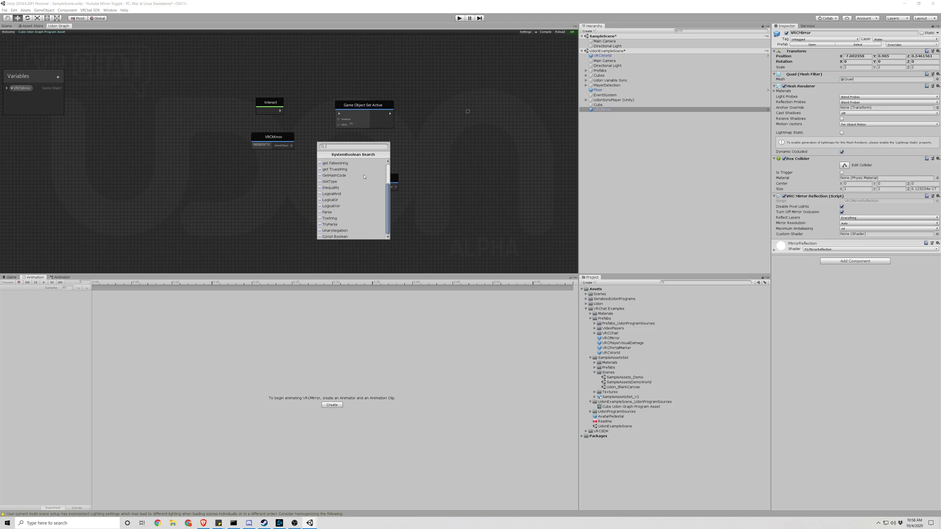
click(334, 230)
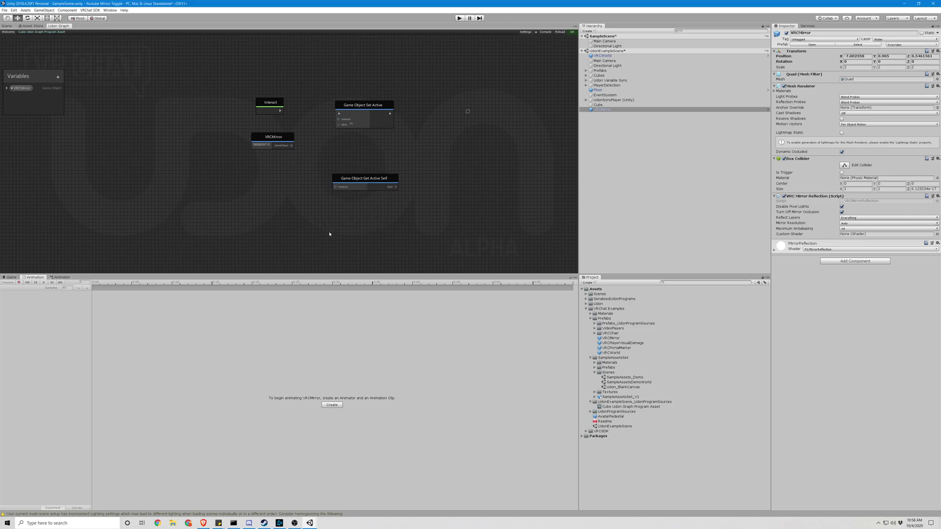
drag(366, 157, 361, 150)
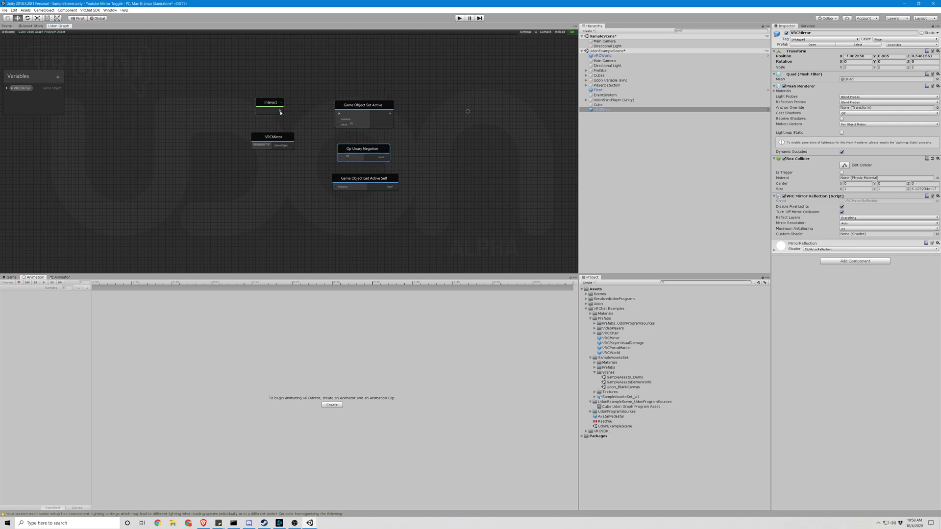
- Wire Interact and VRCMirror into Set Active, VRCMirror into Get Active Self, and Get Active Self through Unary Negation into Set Active's value
drag(282, 113, 339, 115)
drag(290, 147, 338, 119)
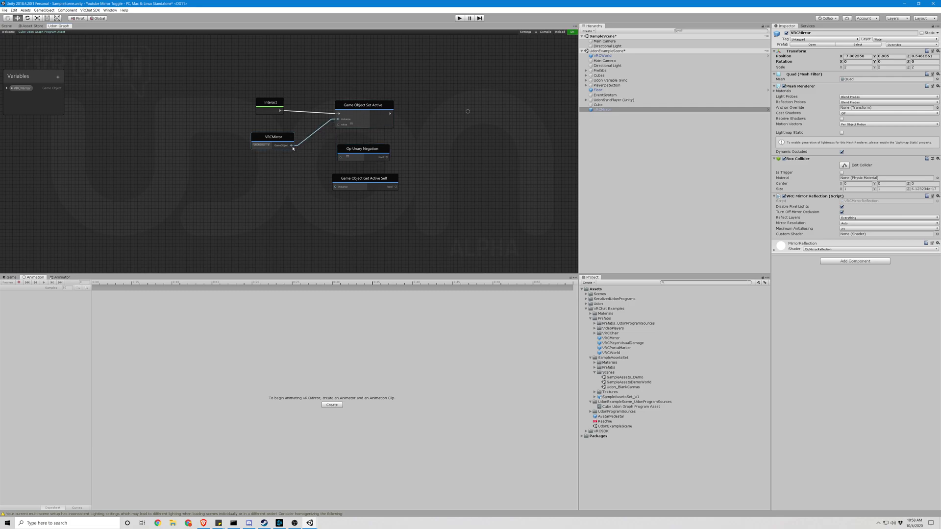
drag(293, 148, 335, 186)
drag(337, 125, 340, 158)
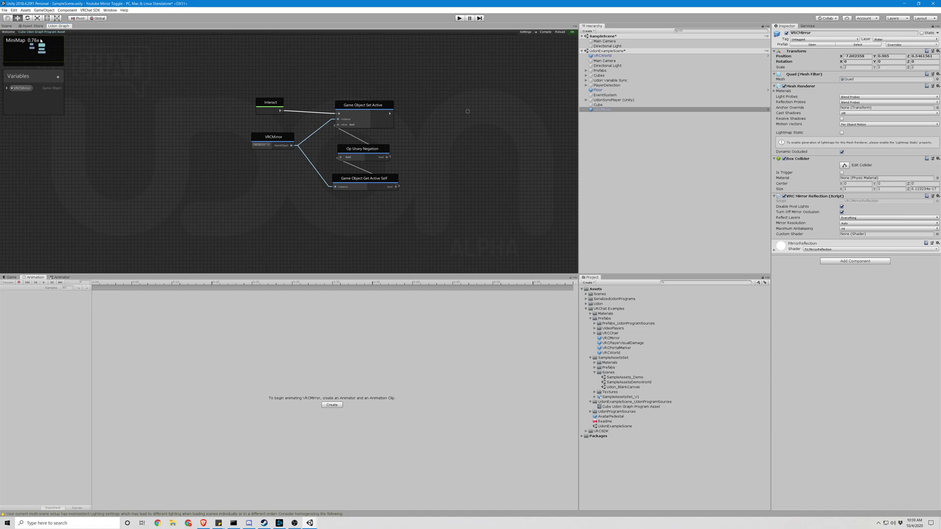
- Assign the scene's VRCMirror object to the VRCMirror public variable on the cube's Udon Behaviour
click(6, 26)
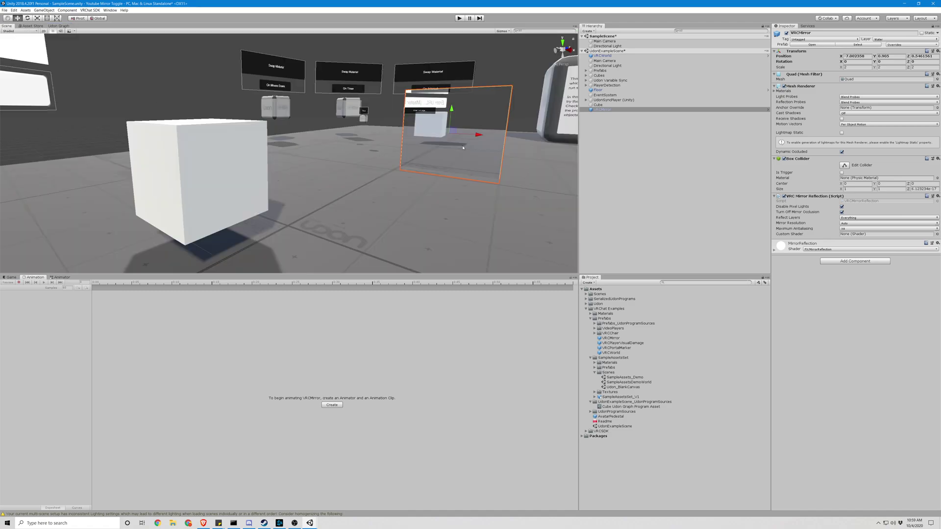
click(214, 178)
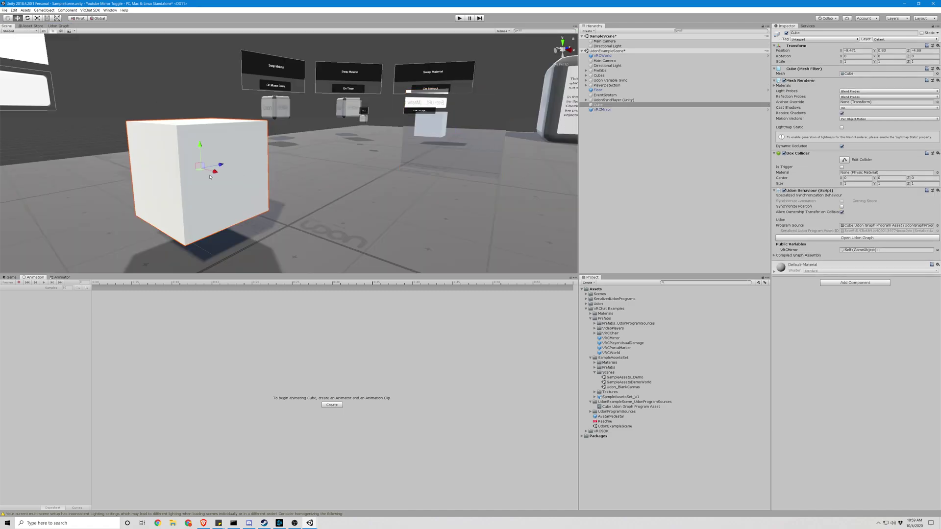
drag(597, 109, 858, 251)
- Add the open scenes to the build settings, with only VRChat Examples/UdonExampleScene enabled and SampleScene excluded
click(4, 10)
click(27, 63)
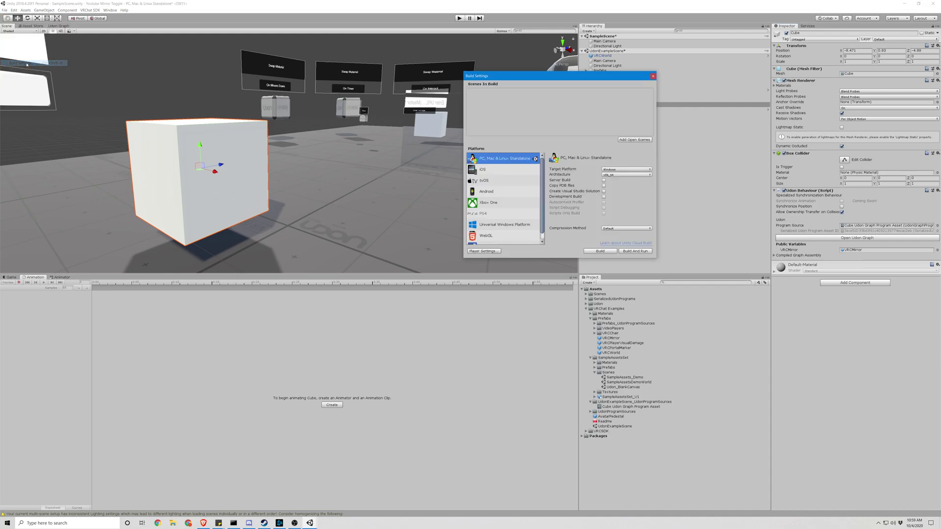
click(636, 140)
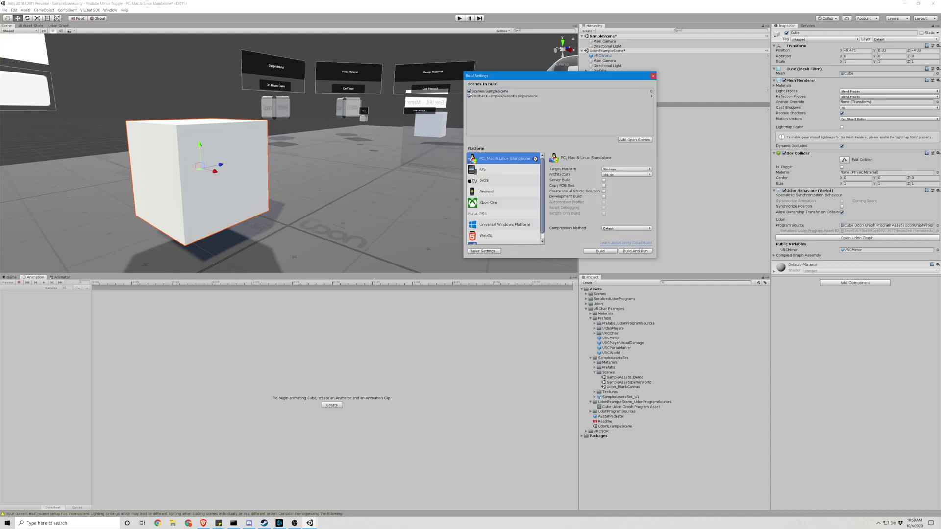
click(484, 91)
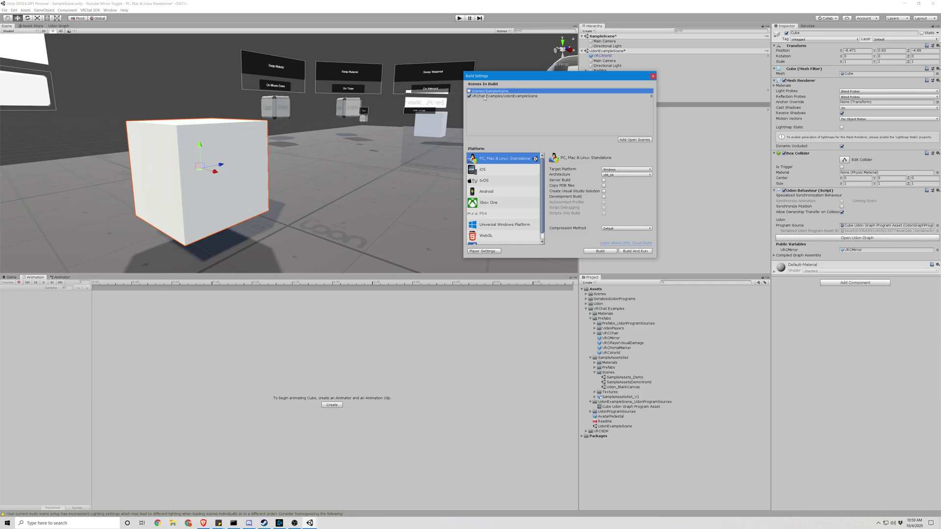
click(505, 97)
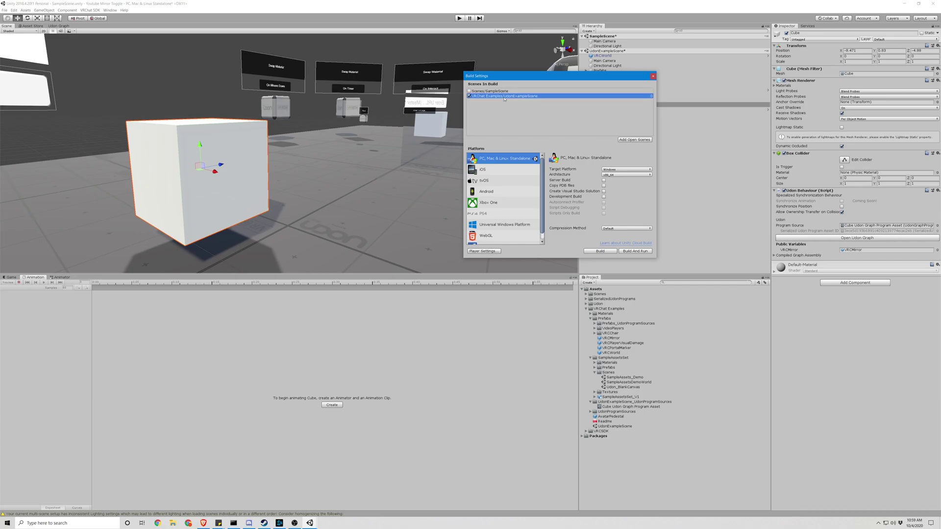
- Try to build the Windows standalone player into the Youtube Mirror Toggle project folder, and close the build settings
click(599, 251)
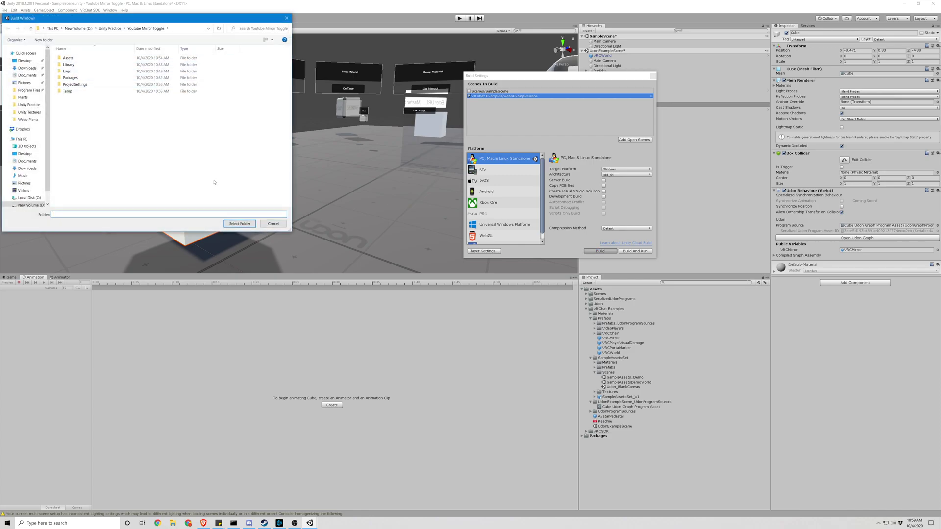
click(233, 224)
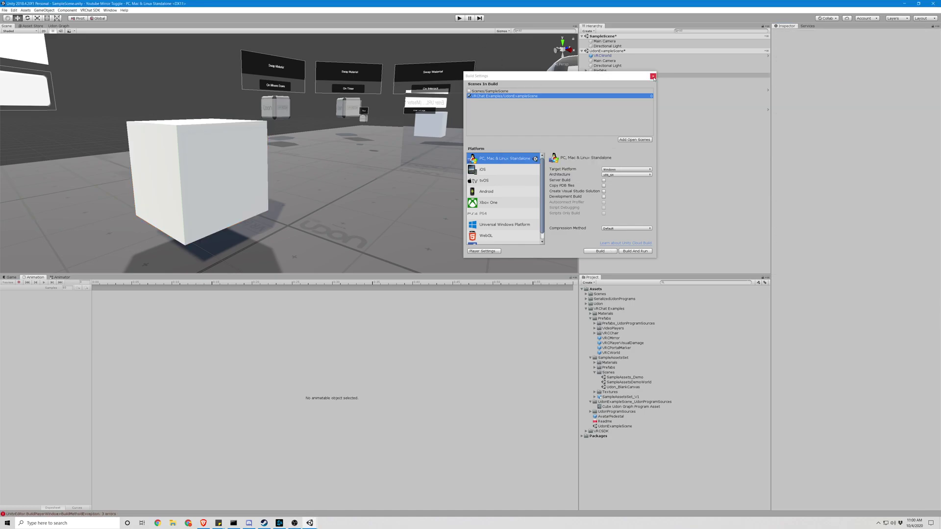
drag(649, 76, 573, 69)
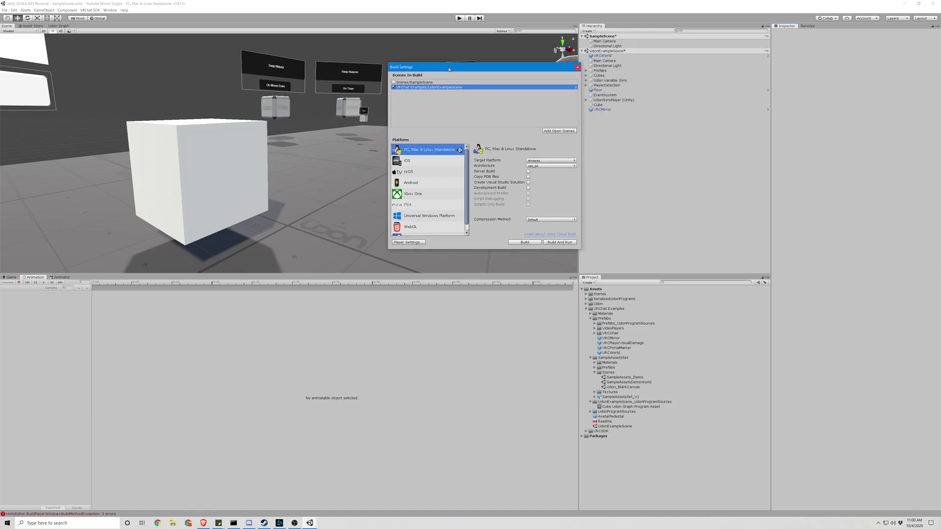
click(575, 68)
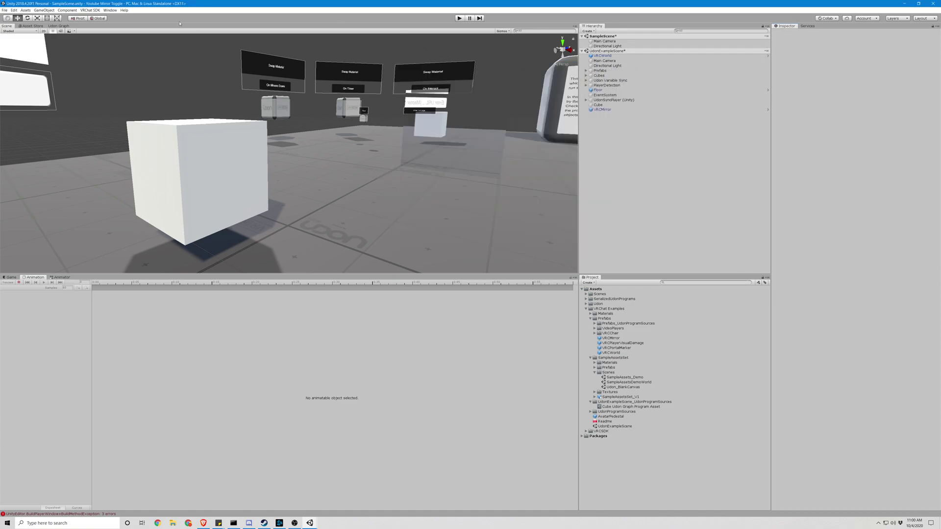
- Show the VRChat SDK control panel and sign in to the account with the saved credentials
click(89, 9)
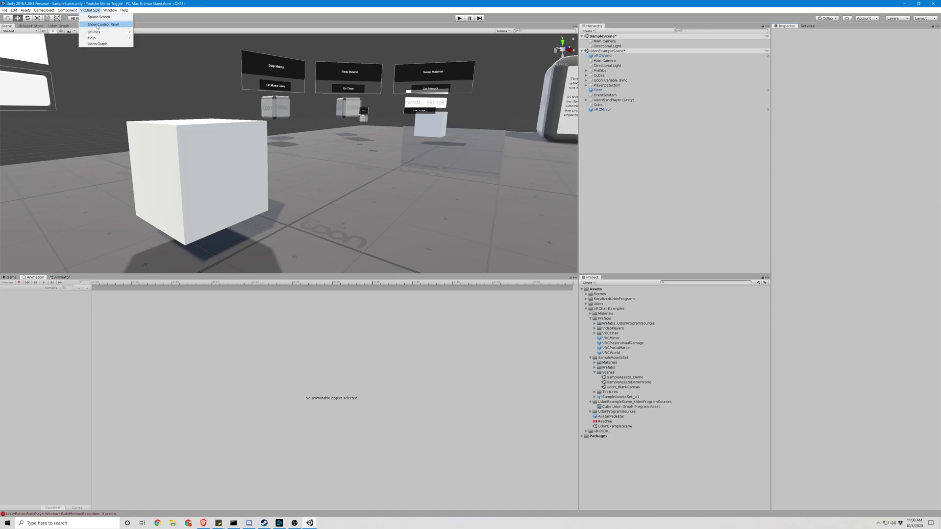
click(103, 24)
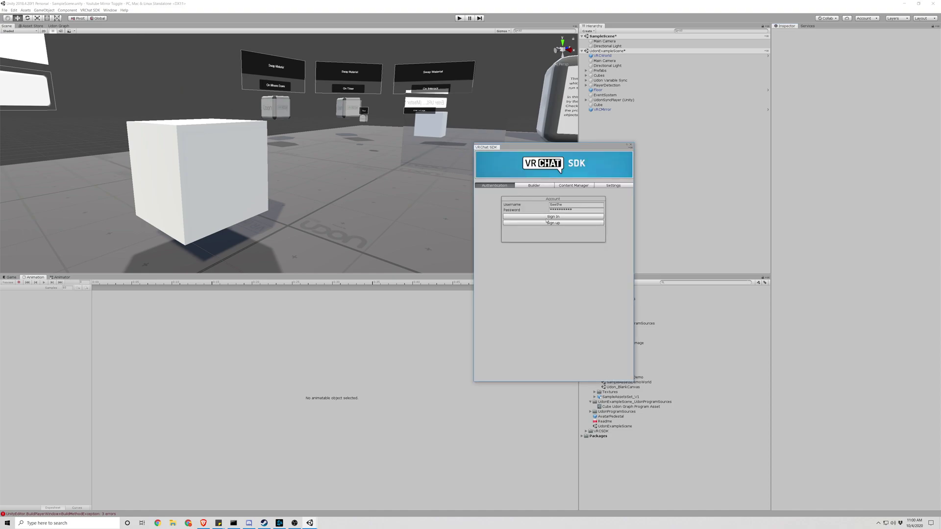
click(544, 218)
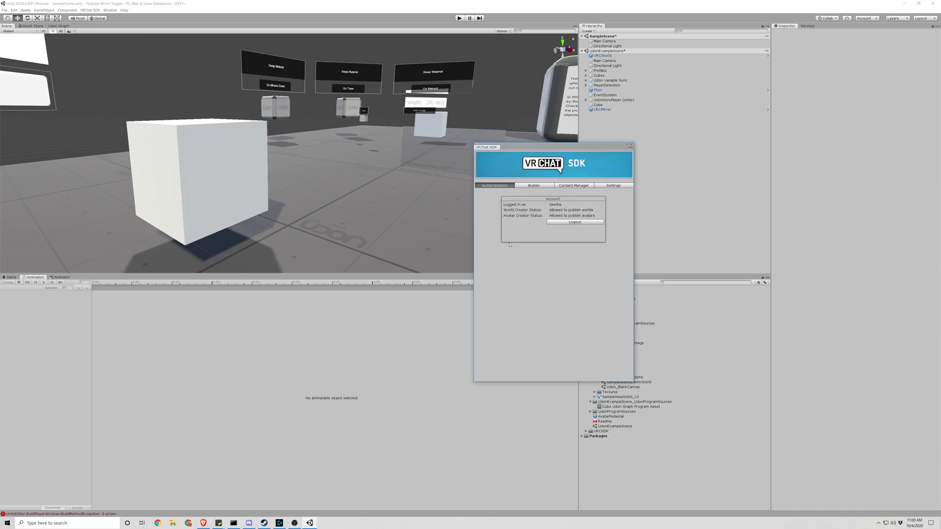
- Set up the project's layers for VRChat and apply the VRChat collision matrix in the SDK builder
click(535, 187)
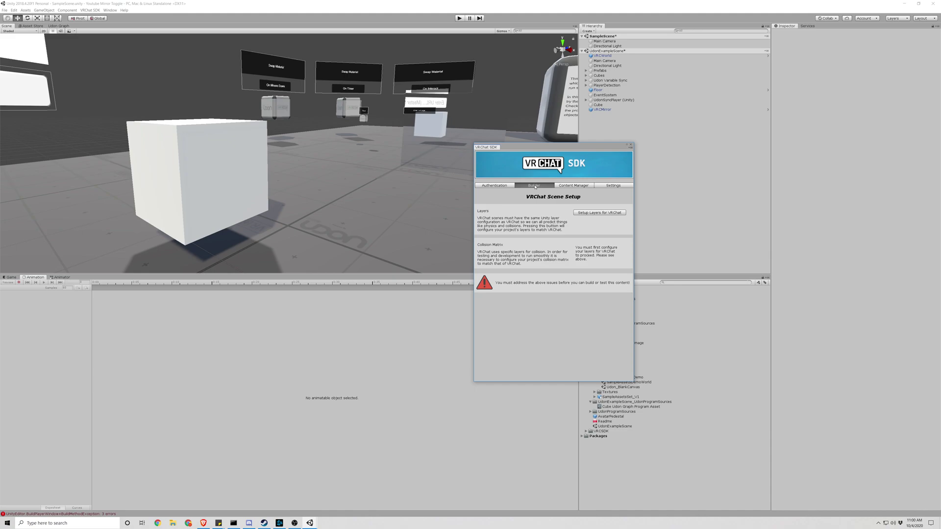
click(598, 214)
click(486, 273)
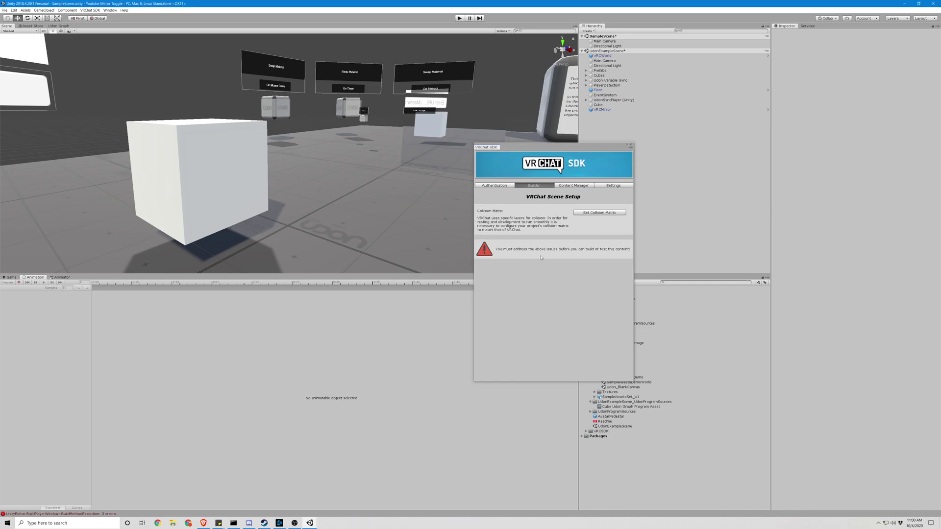
click(587, 212)
click(512, 271)
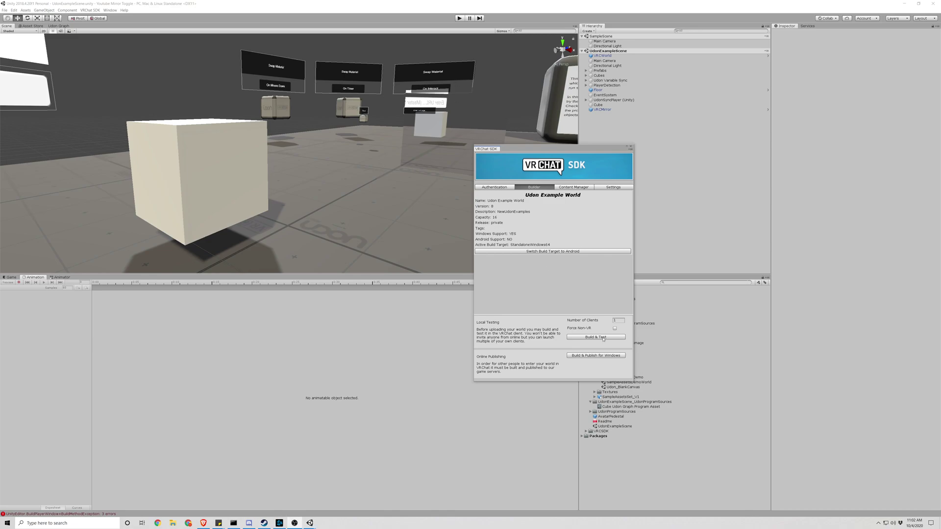
click(629, 147)
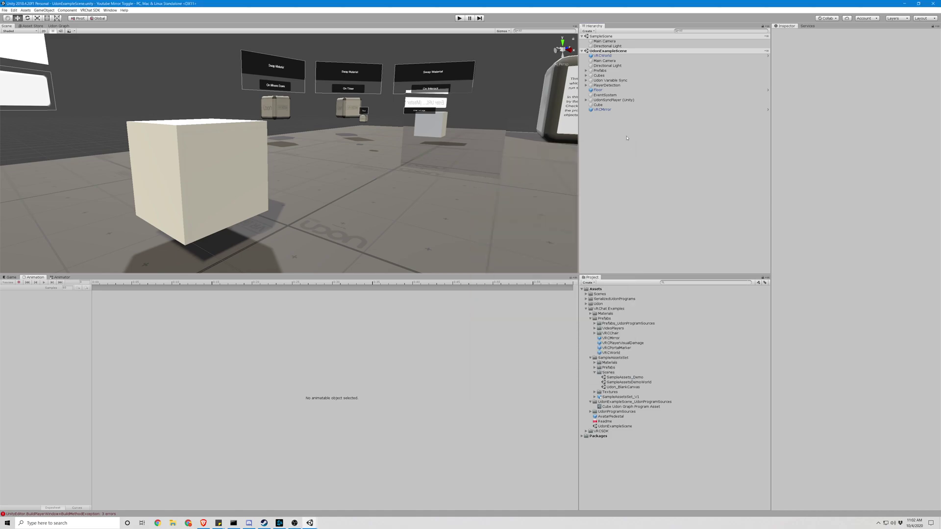
right_click(620, 52)
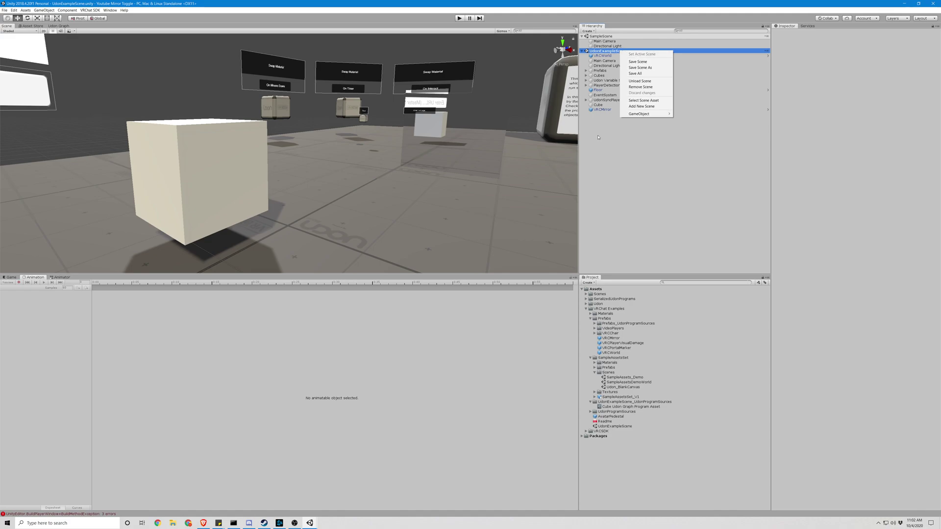
click(609, 52)
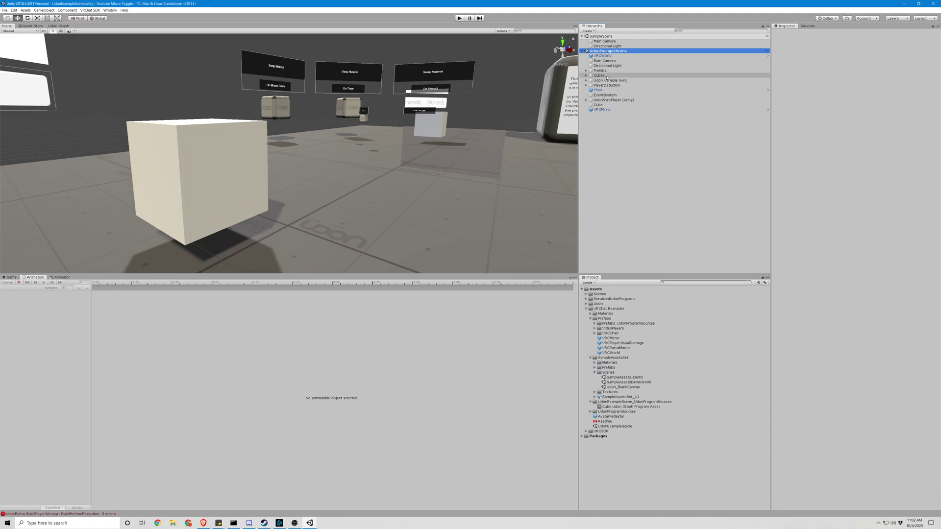
- Reopen the VRChat SDK control panel and run Build & Test on the Udon Example World
click(90, 10)
click(98, 23)
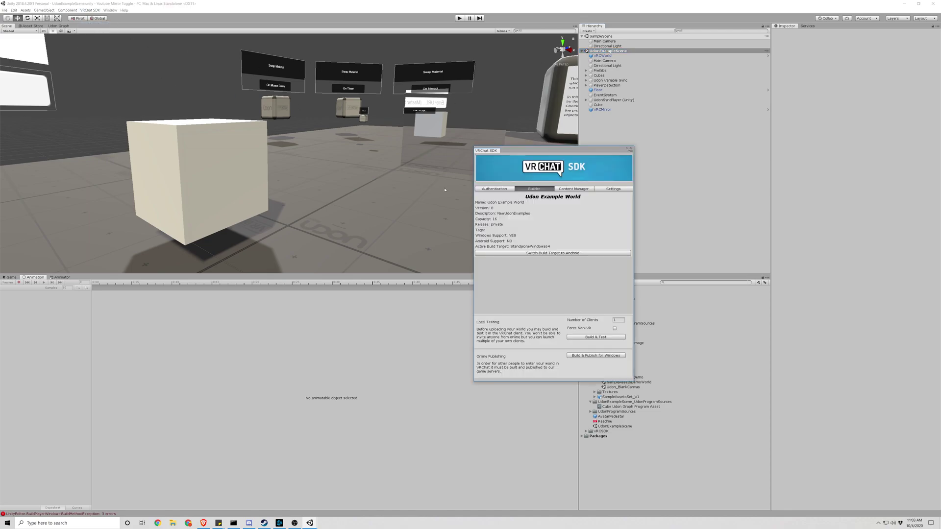
click(605, 338)
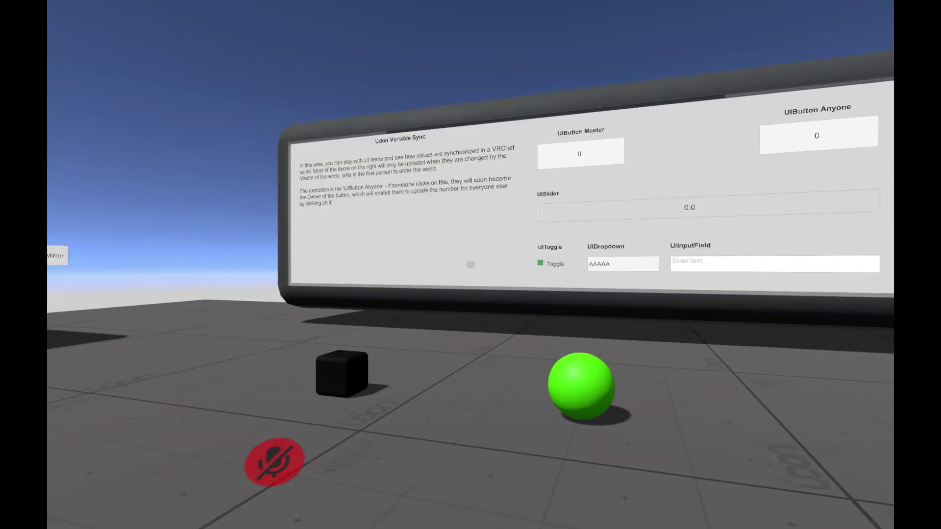
- Walk through the test world to the added mirror and on to the white toggle cube
key(s)
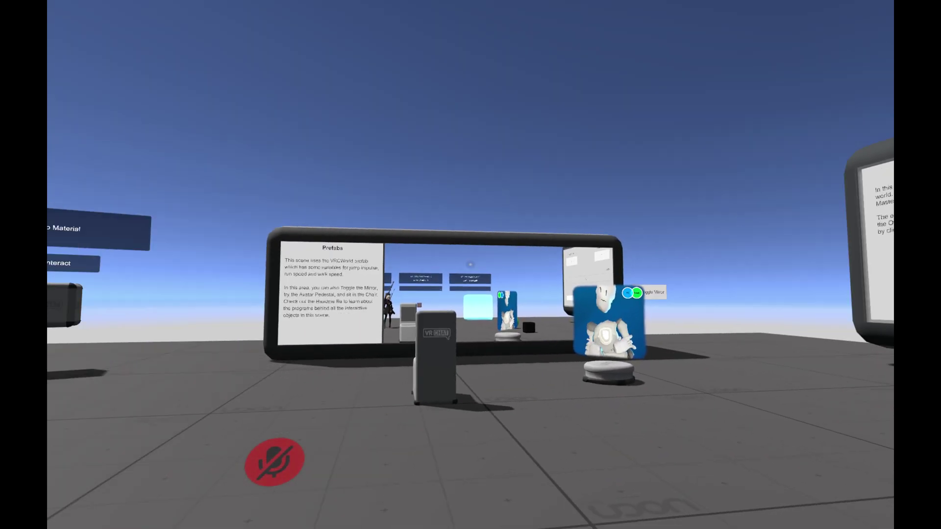
key(w)
key(a)
key(w)
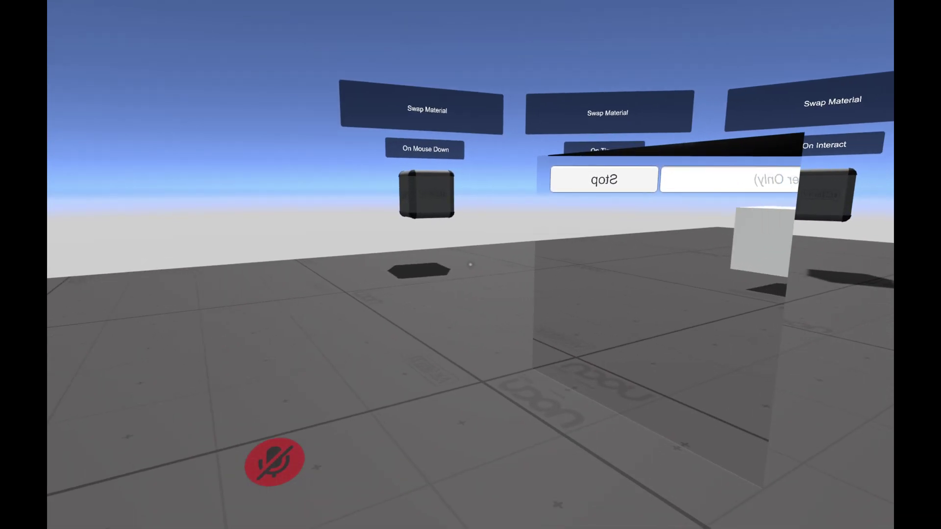
key(s)
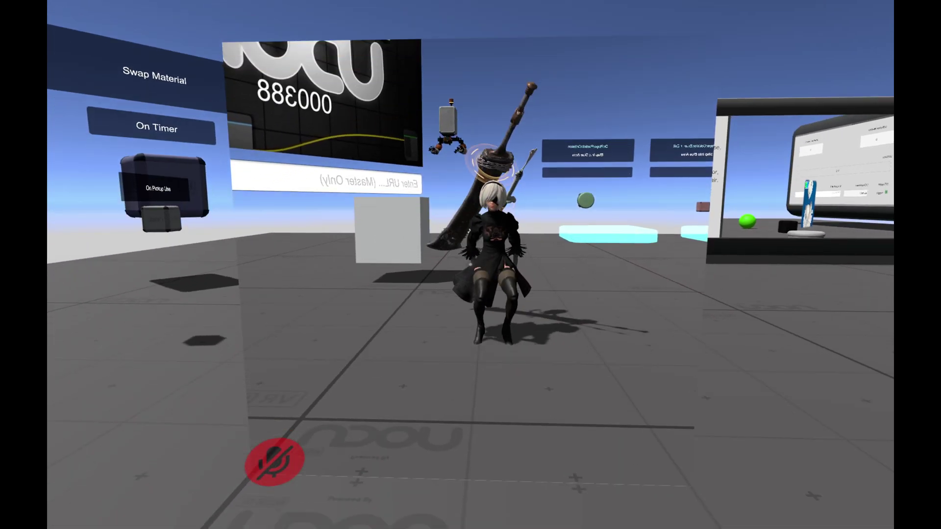
key(w)
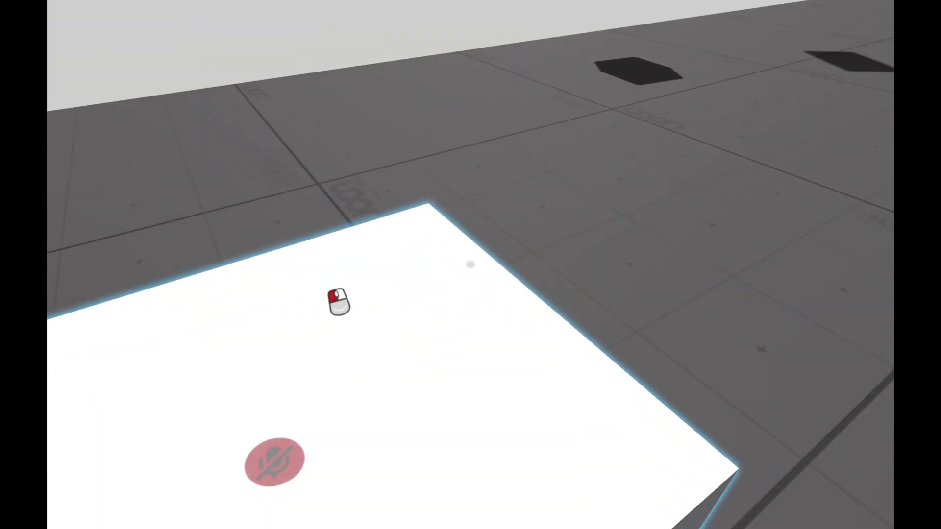
- Move around the white cube facing the mirror and interact with the cube twice to test the mirror toggle
key(s)
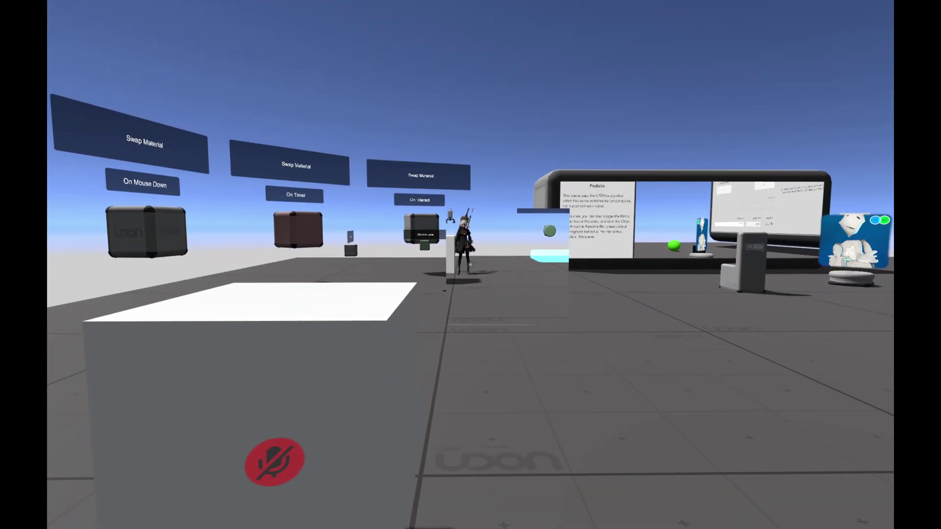
key(d)
key(s)
key(w)
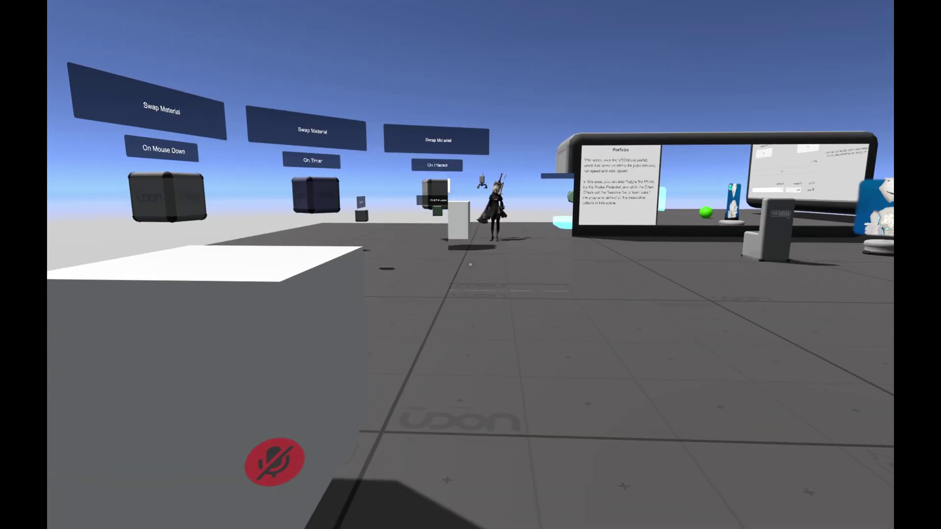
key(s)
key(w)
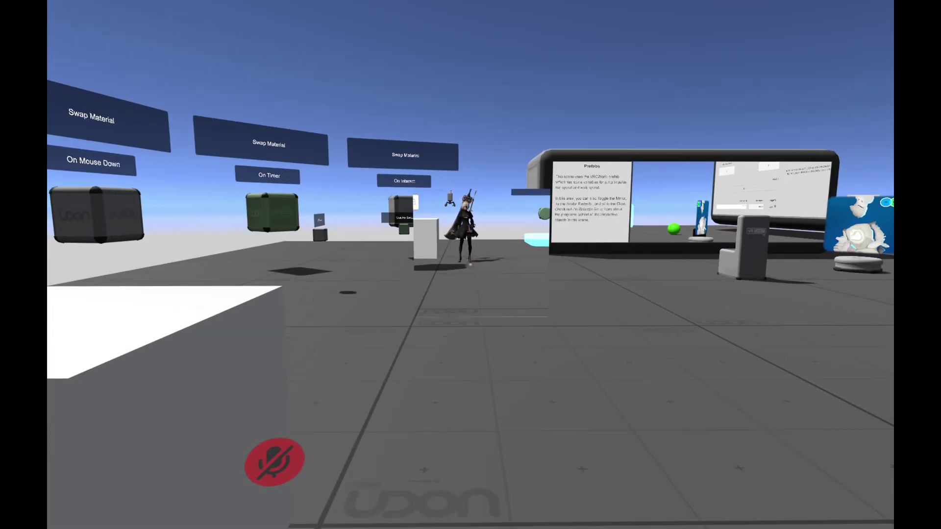
key(w)
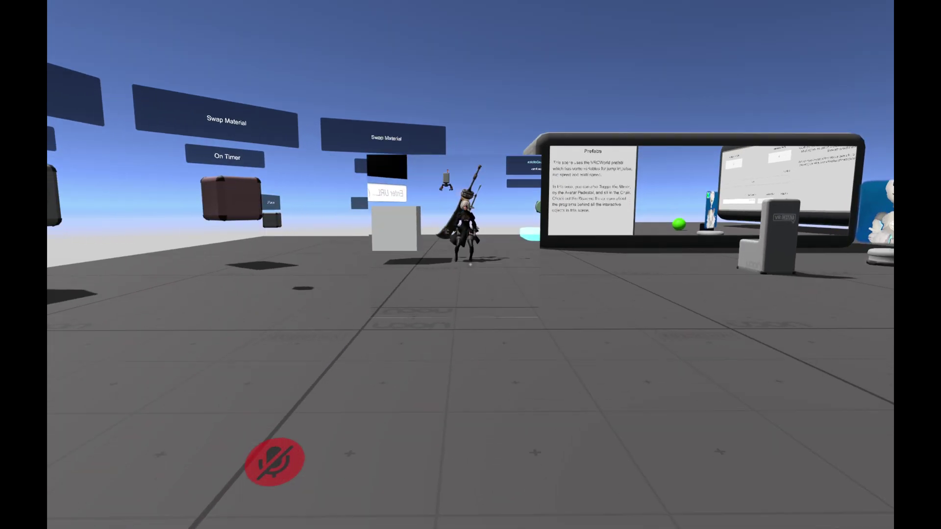
click(471, 265)
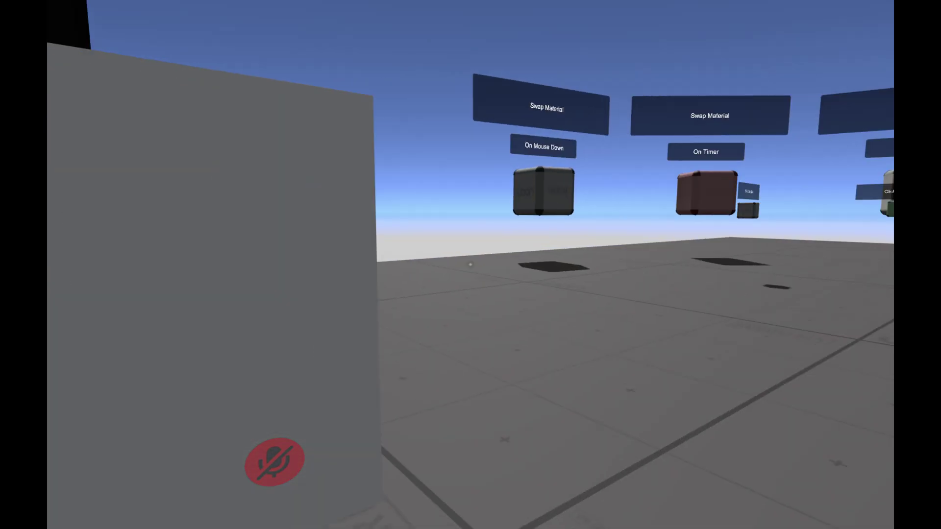
click(471, 265)
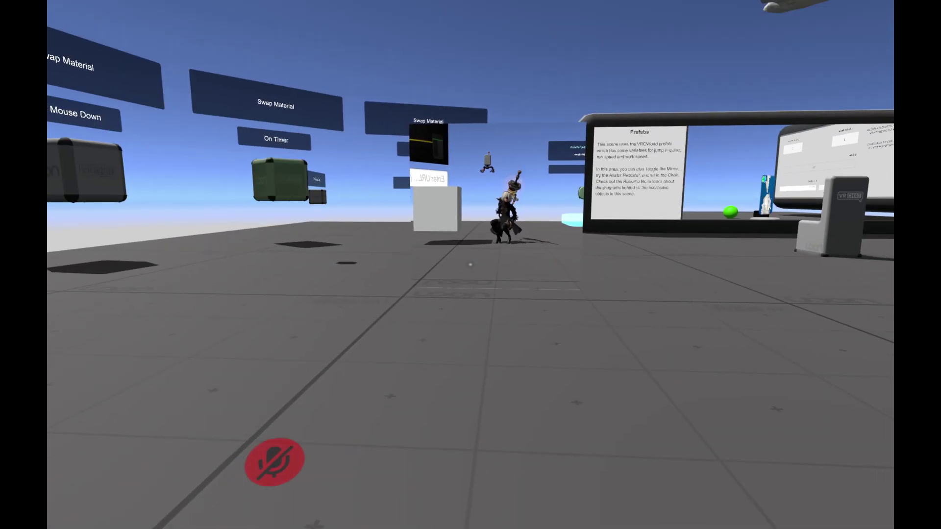
- Walk up to the toggled mirror and examine the avatar's reflection and the mirror's extent
key(w)
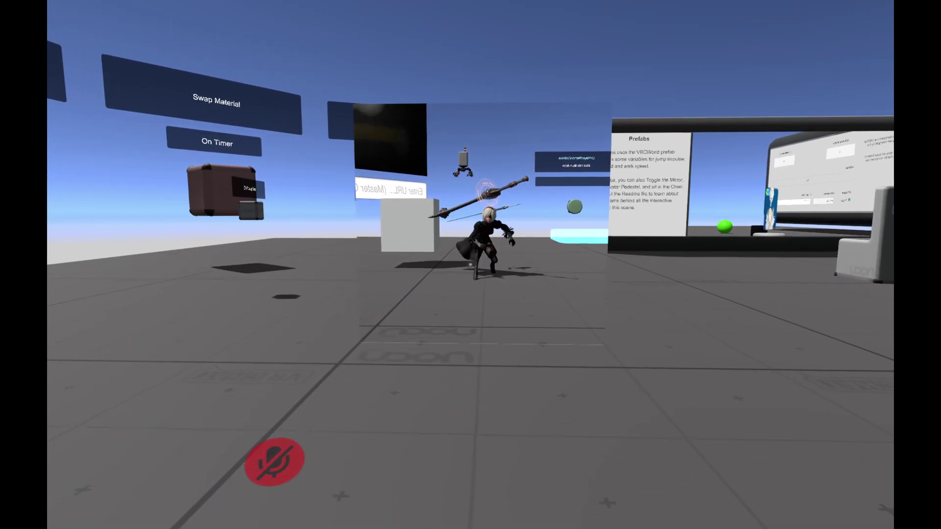
key(w)
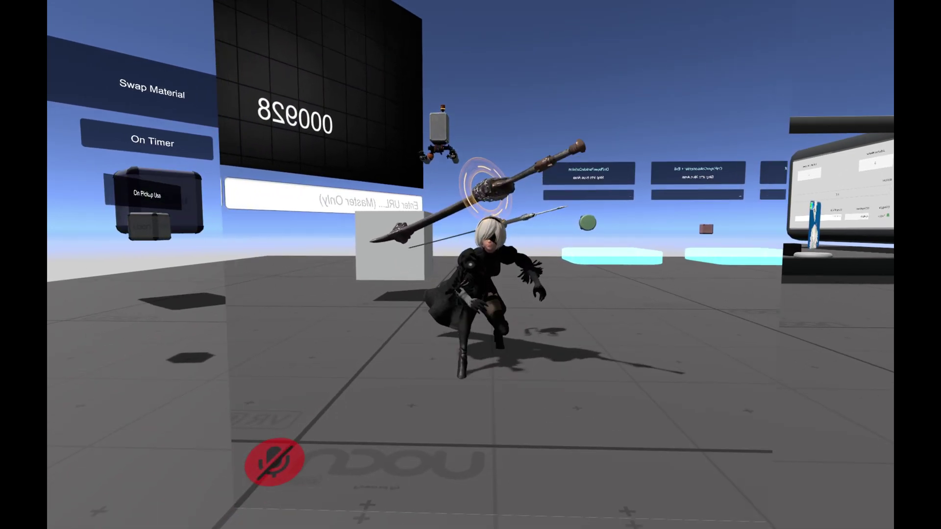
key(w)
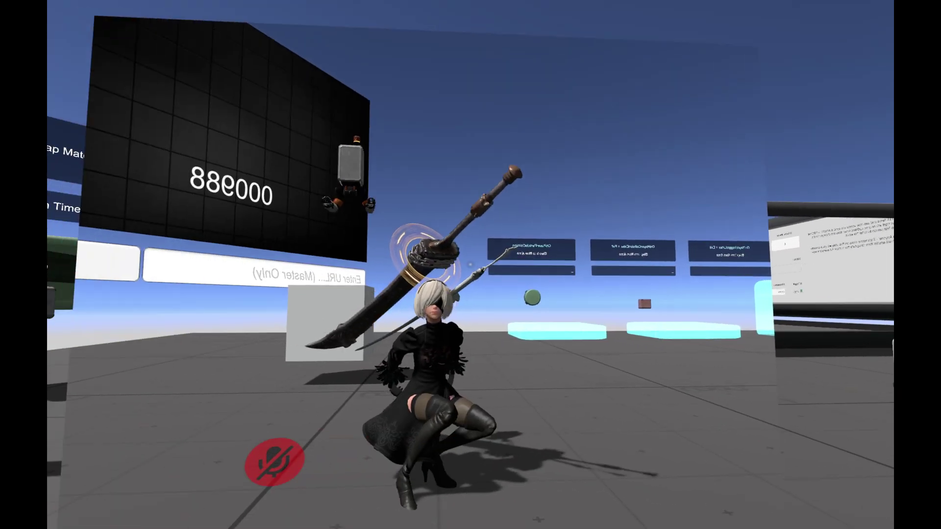
key(s)
key(w)
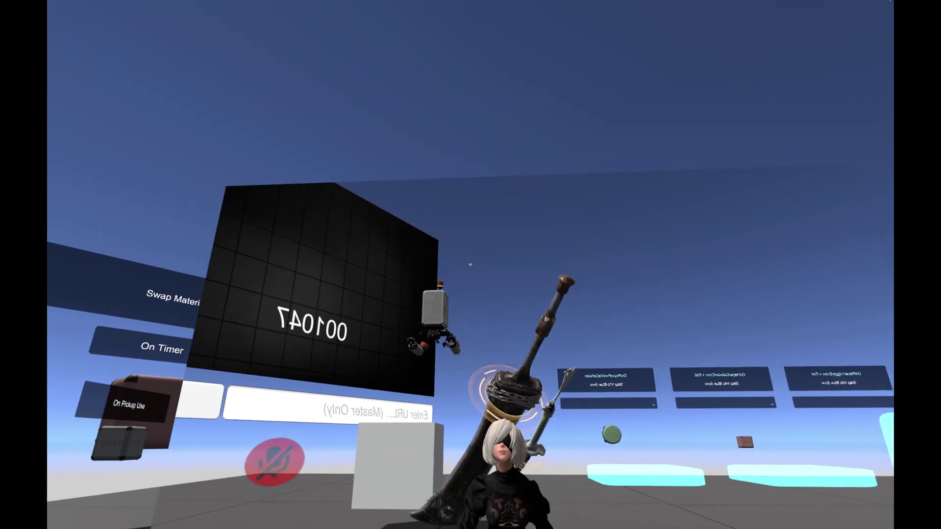
key(s)
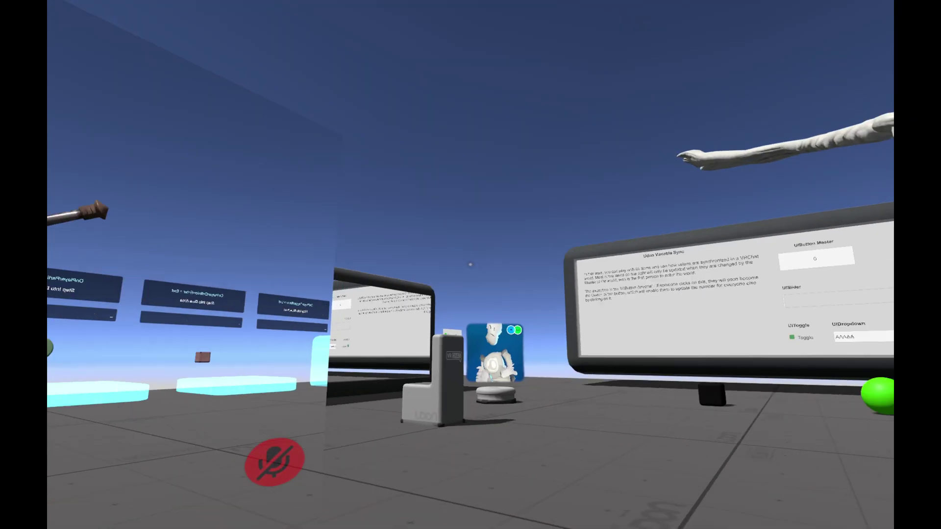
key(s)
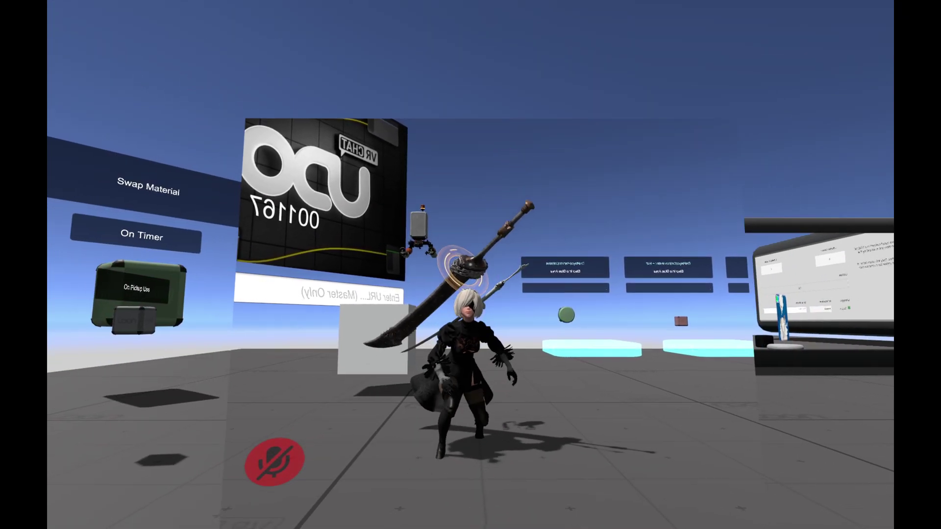
key(s)
- Exit the VRChat test client from its settings and return to Unity
key(Escape)
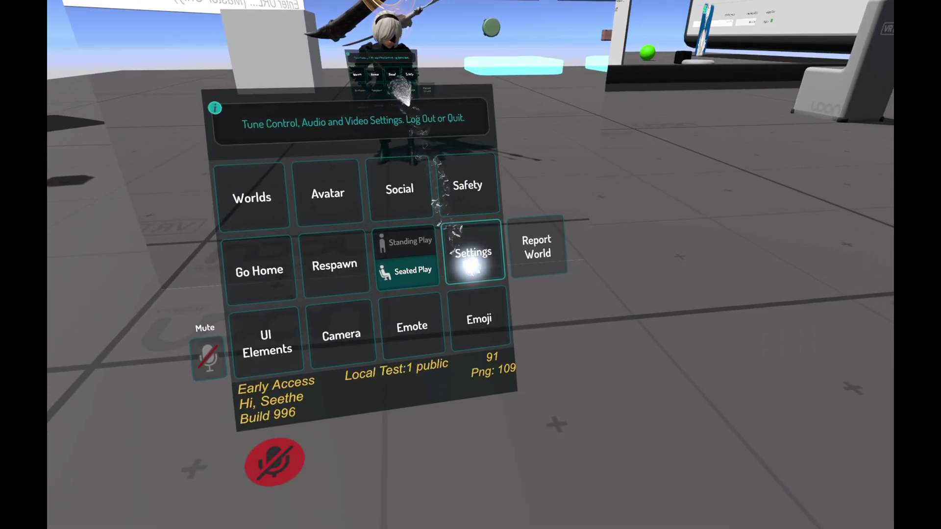
click(470, 260)
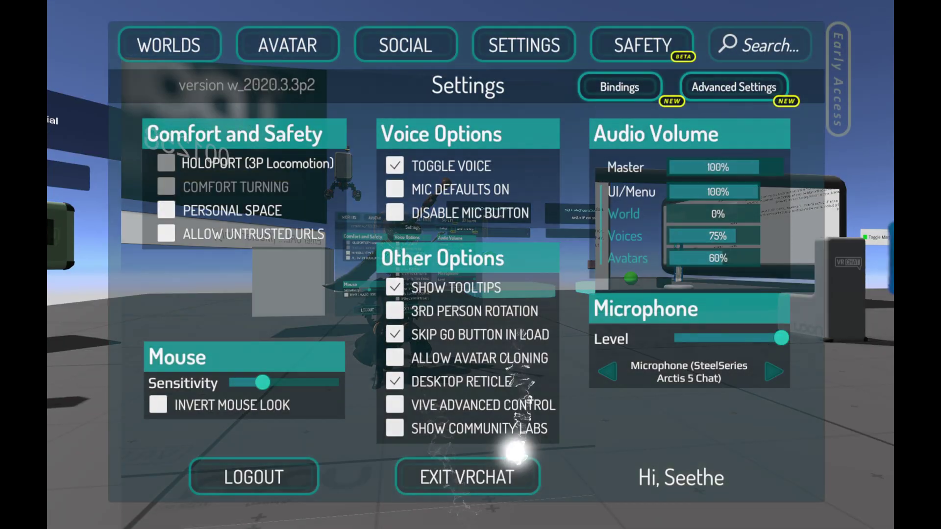
click(502, 474)
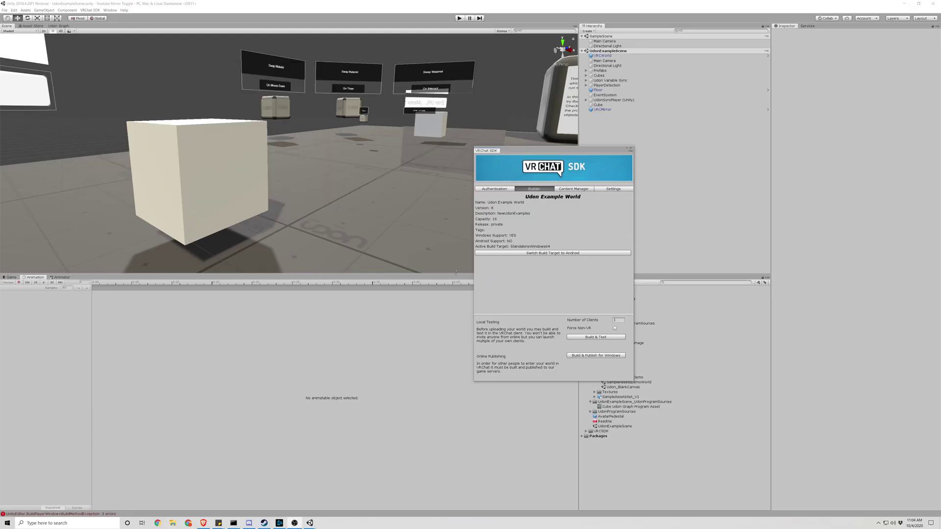
- Close the SDK control panel and deactivate the VRCMirror object in UdonExampleScene
click(631, 147)
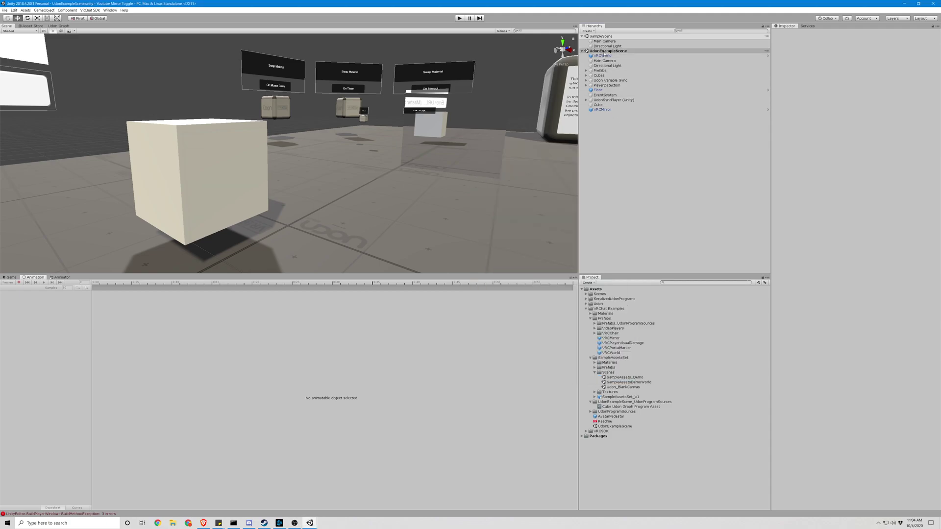
click(604, 109)
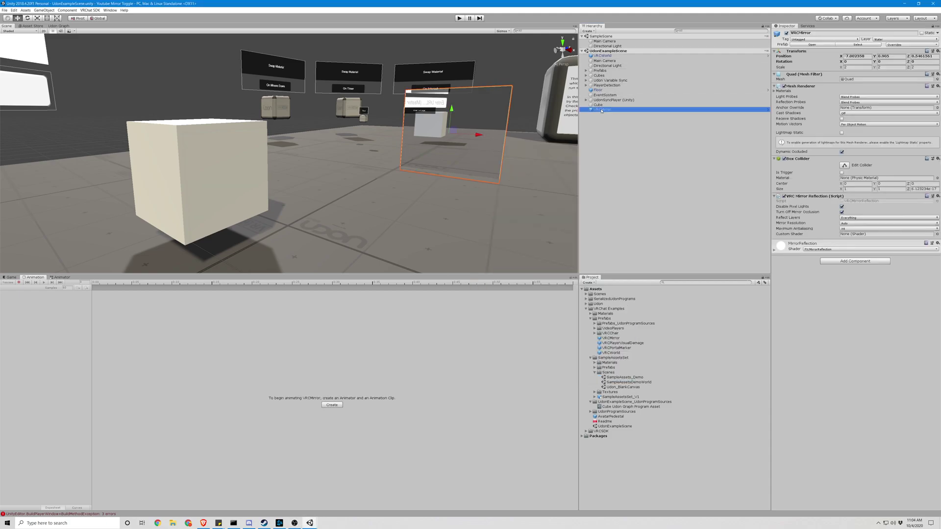
click(786, 34)
right_drag(462, 78, 485, 80)
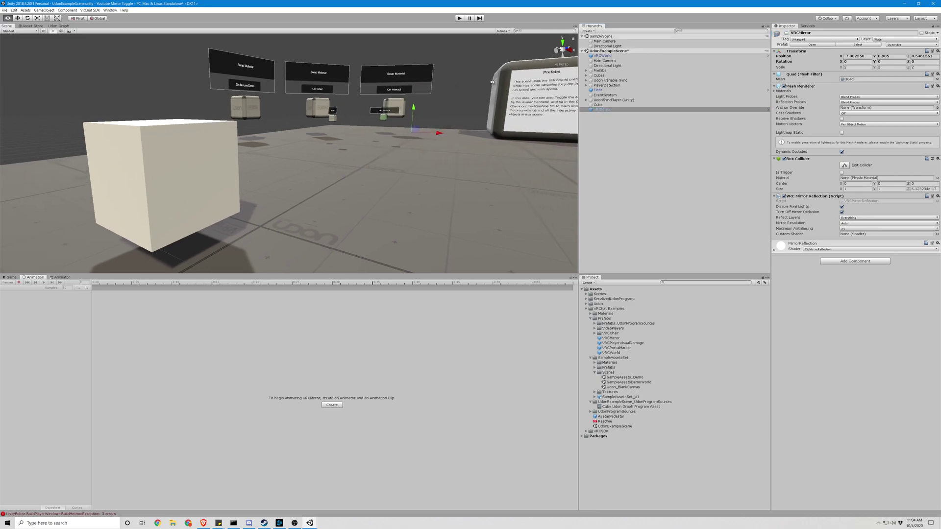
- Run Build & Test again with the mirror deactivated by default, and switch to the launched VRChat client
click(90, 10)
click(102, 25)
click(593, 337)
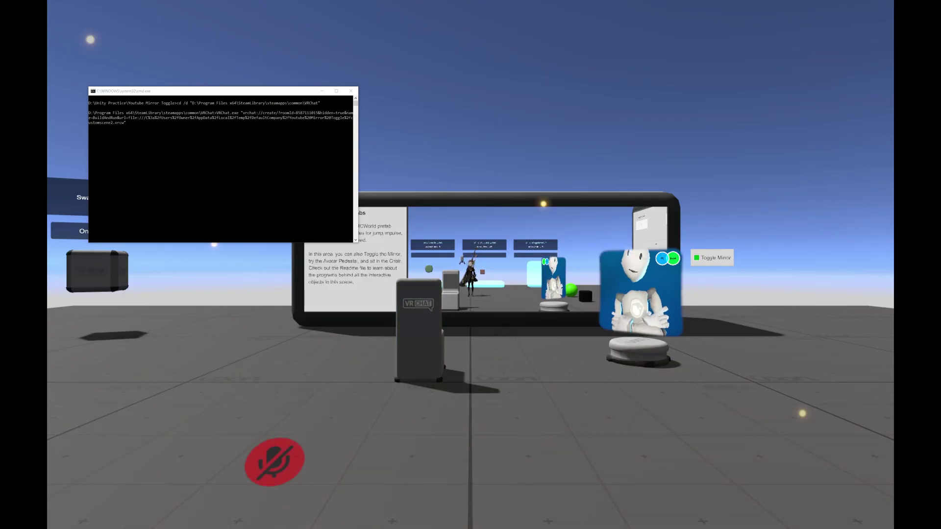
key(alt+Tab)
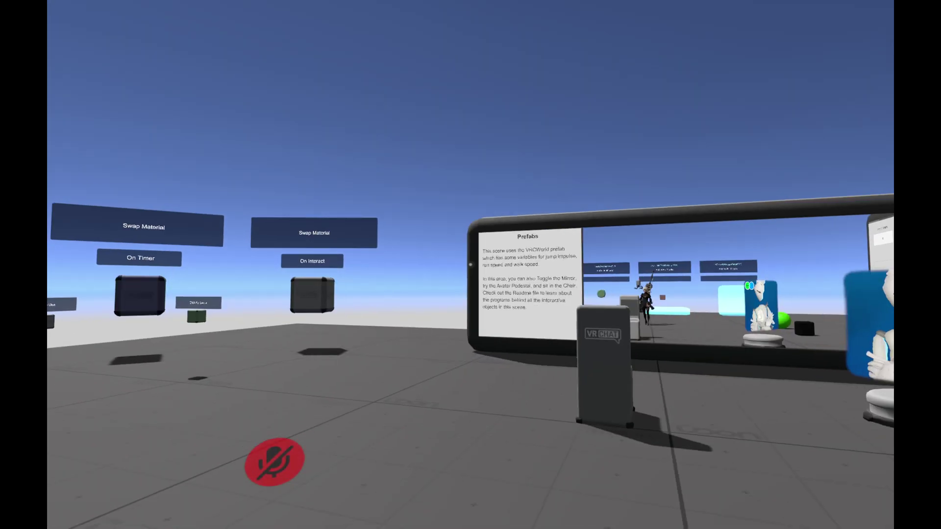
- Walk over to the white cube and use it several times to toggle the mirror, leaving the mirror switched on
key(w)
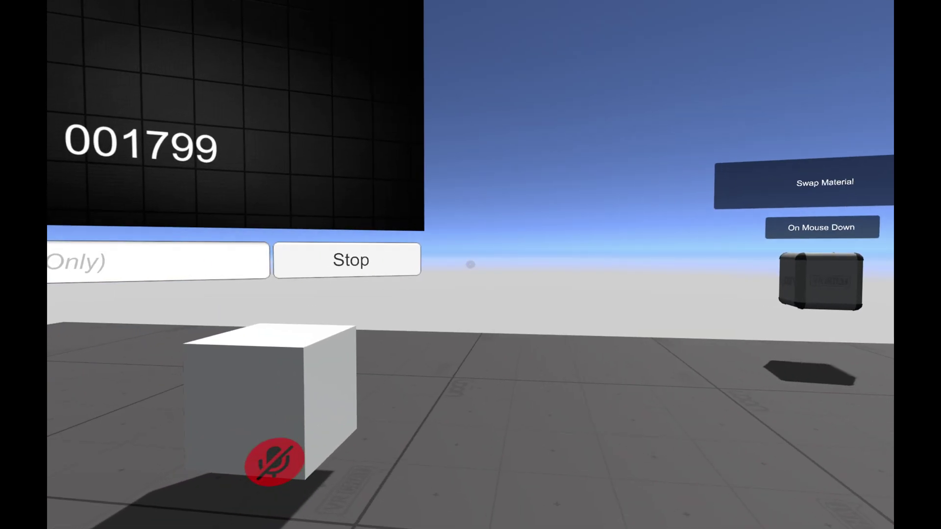
key(s)
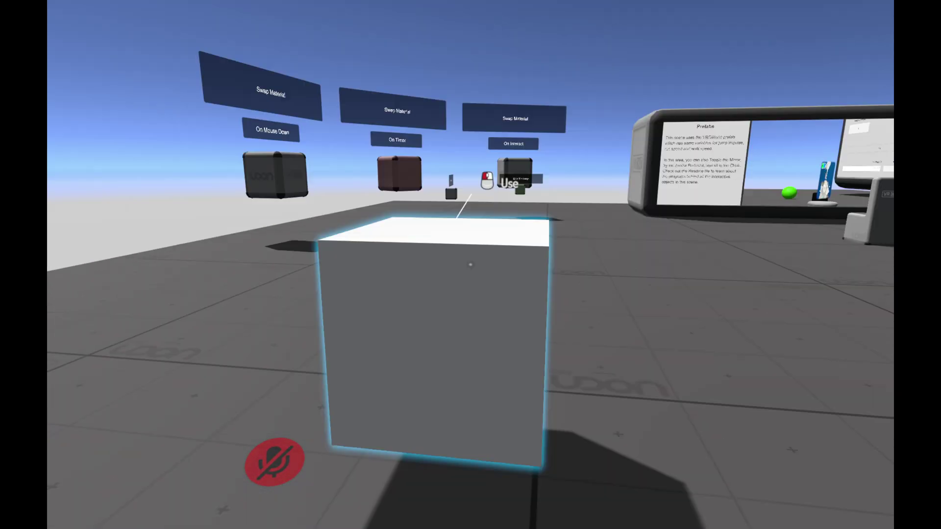
click(470, 264)
key(d)
click(471, 265)
click(471, 265)
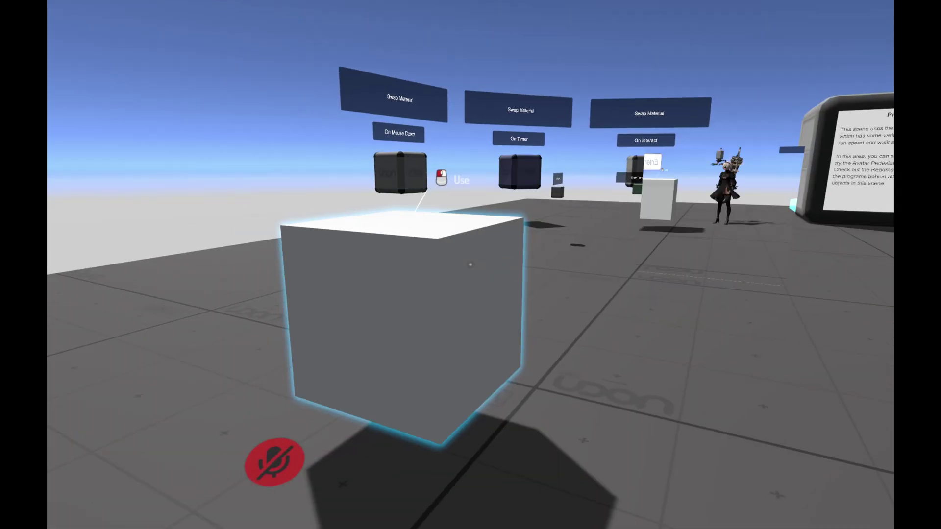
click(471, 264)
click(470, 265)
- Walk up to the mirror and alternate between crouching and standing to examine the avatar's reflection
key(w)
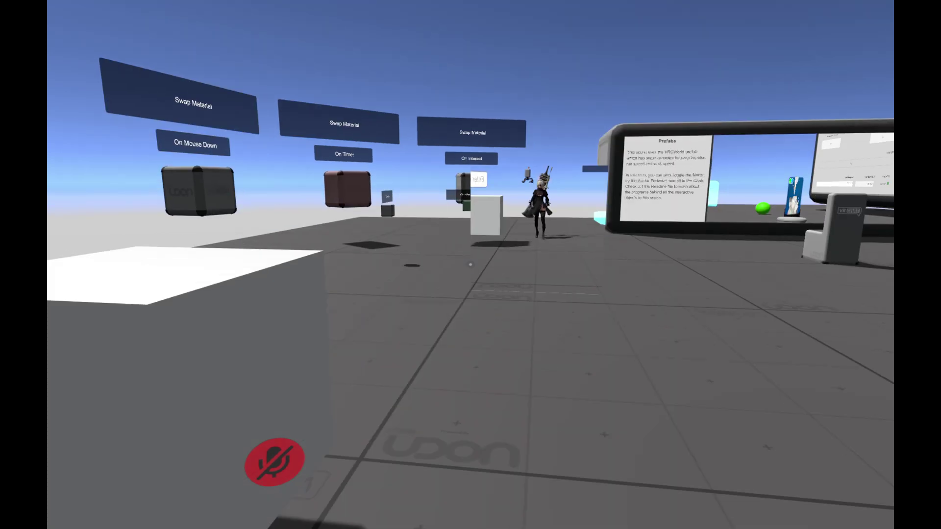
key(w)
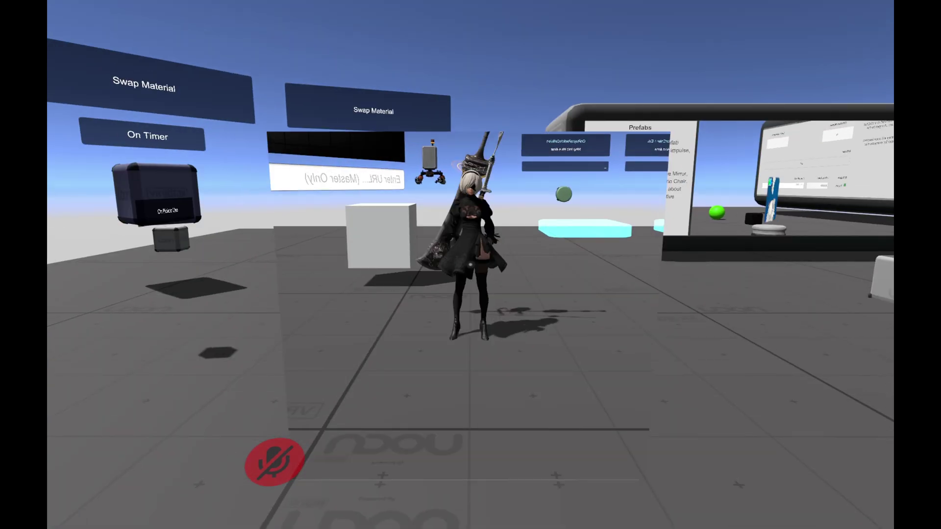
key(c)
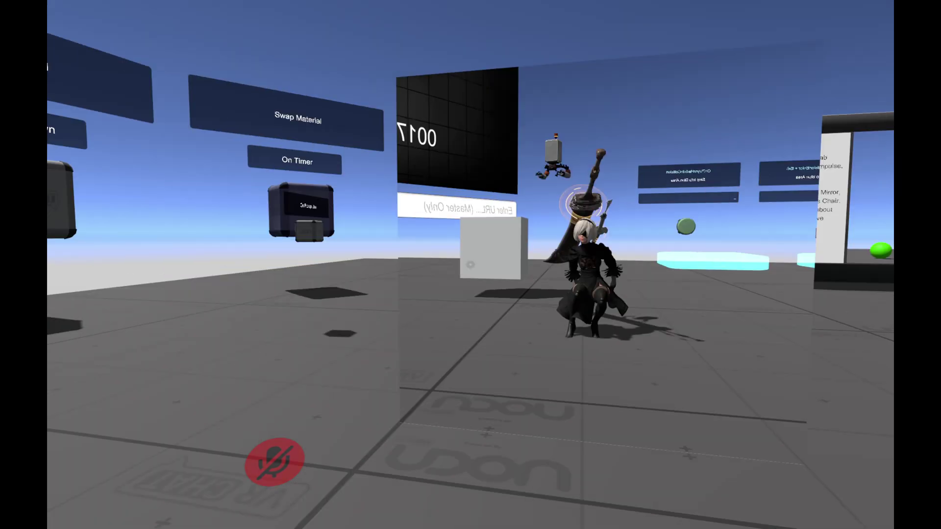
key(s)
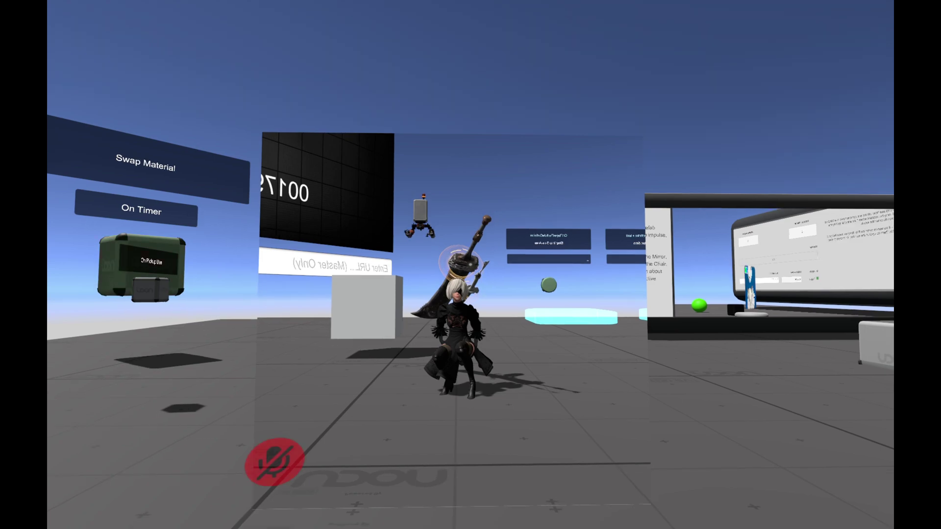
key(c)
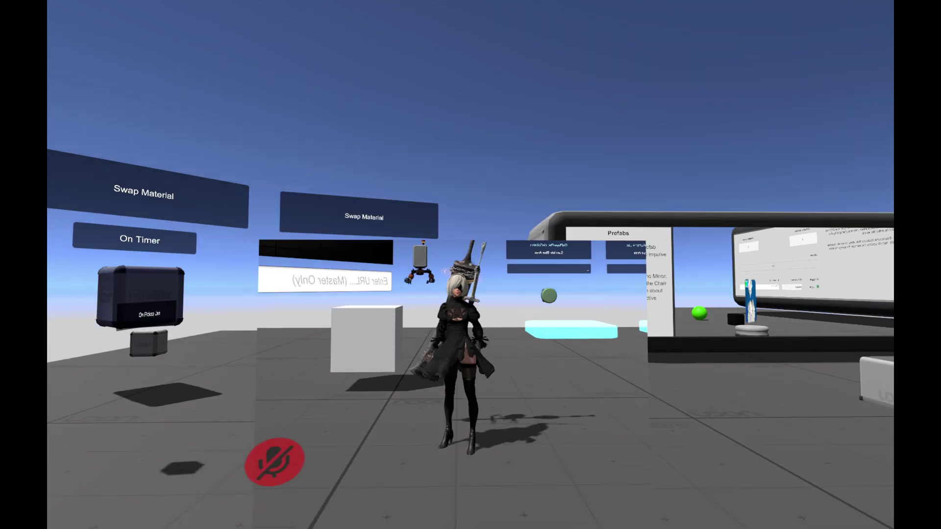
key(c)
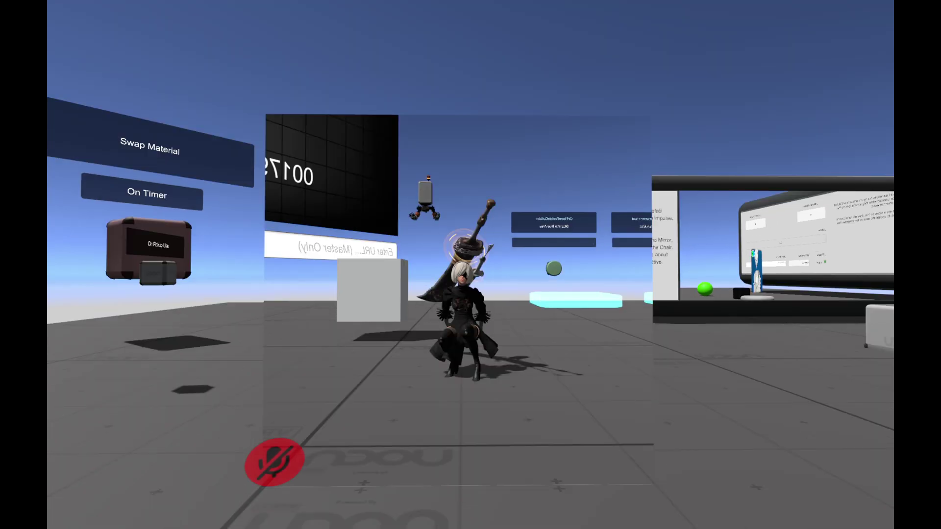